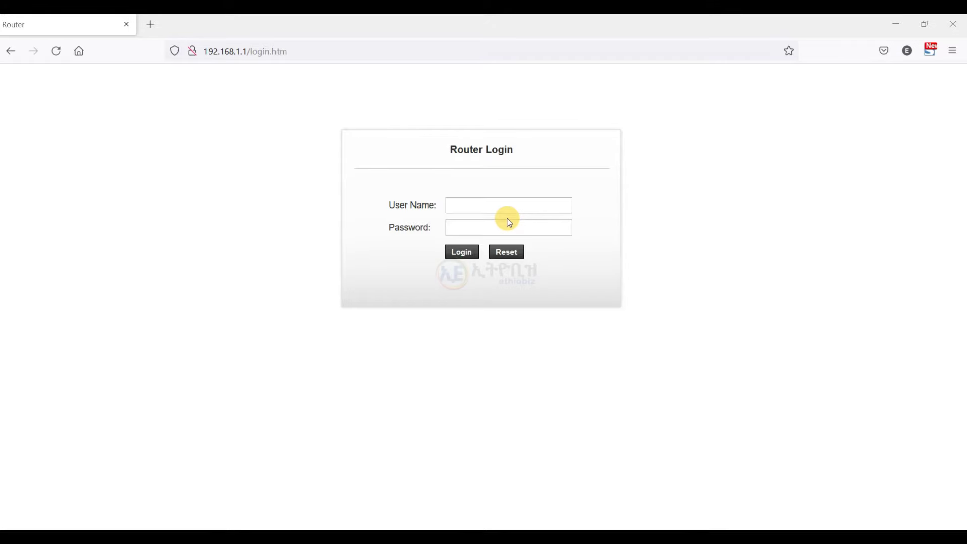
Attempt to log in as admin with the default password, which the router rejects.
{"action": "left_click", "coordinate": [498, 203]}
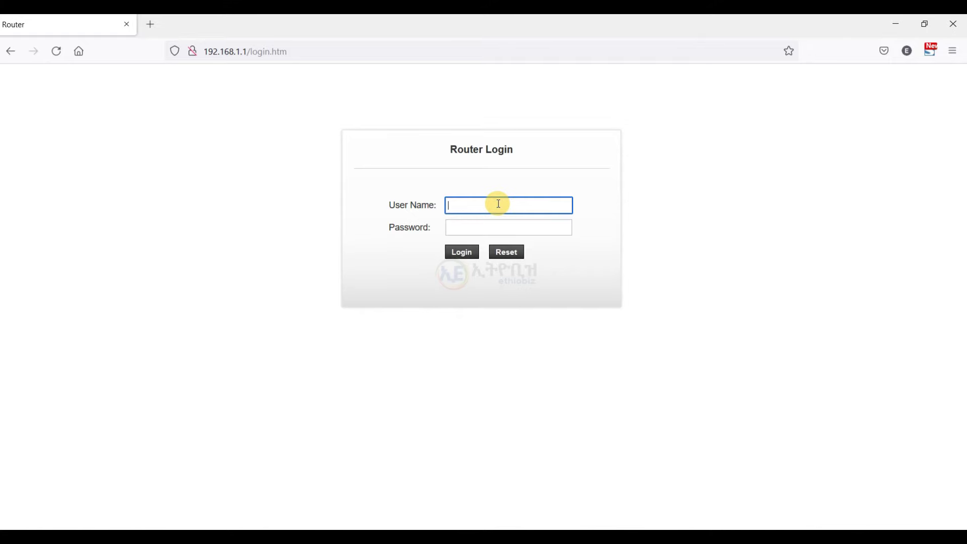
{"action": "type", "text": "admin"}
{"action": "key", "text": "Tab"}
{"action": "type", "text": "admin"}
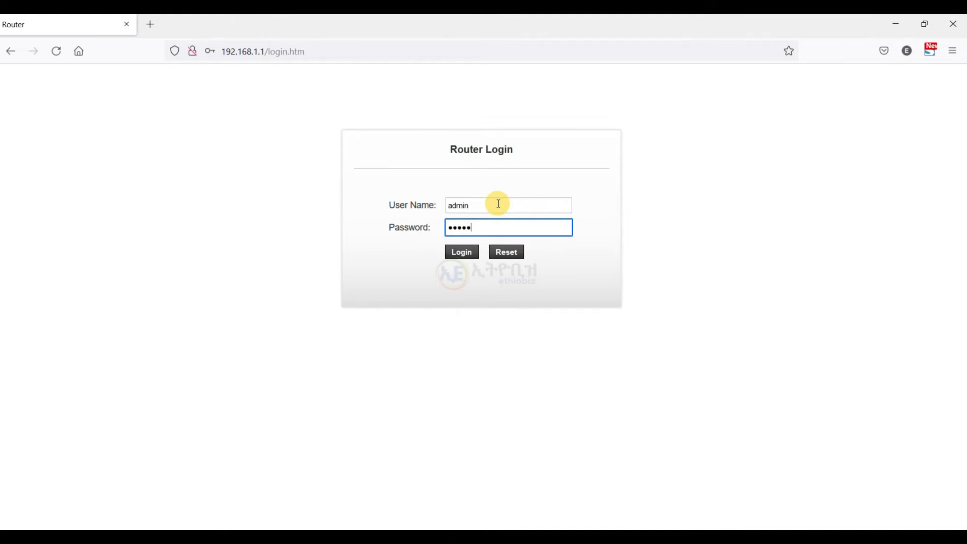
{"action": "left_click", "coordinate": [460, 252]}
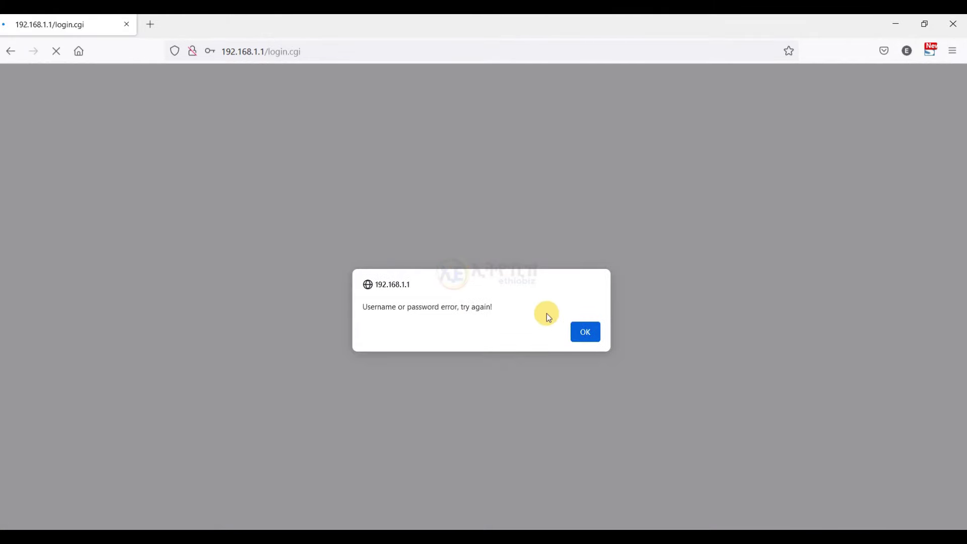
Dismiss the error, decline saving the login, and sign in as admin with the correct password.
{"action": "left_click", "coordinate": [583, 331]}
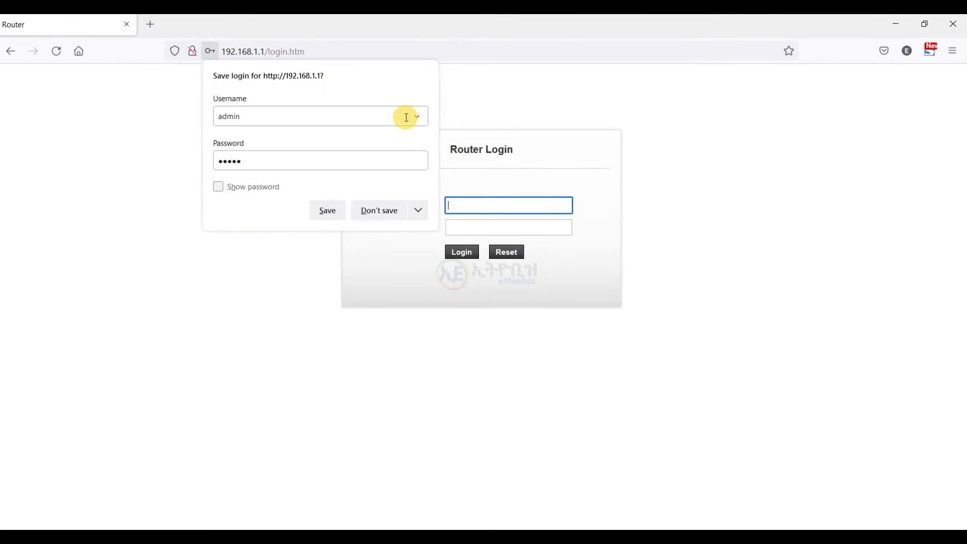
{"action": "left_click", "coordinate": [388, 212]}
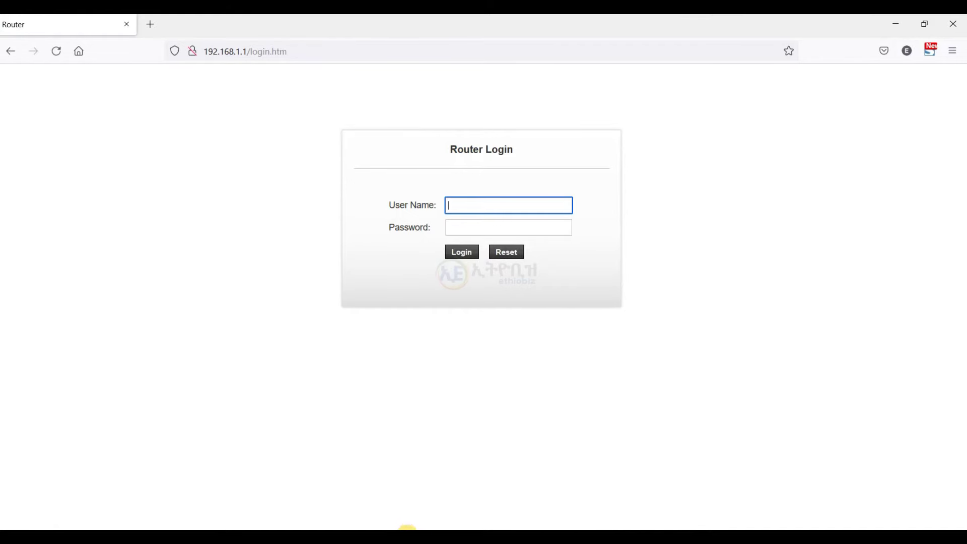
{"action": "left_click", "coordinate": [494, 205]}
{"action": "type", "text": "admin"}
{"action": "key", "text": "Tab"}
{"action": "type", "text": "admin123"}
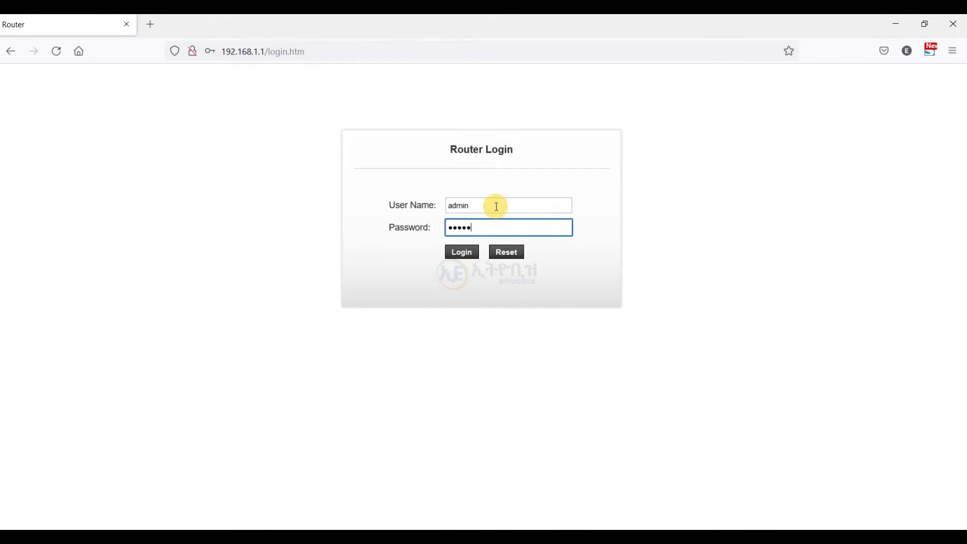
{"action": "type", "text": "45"}
{"action": "left_click", "coordinate": [460, 256]}
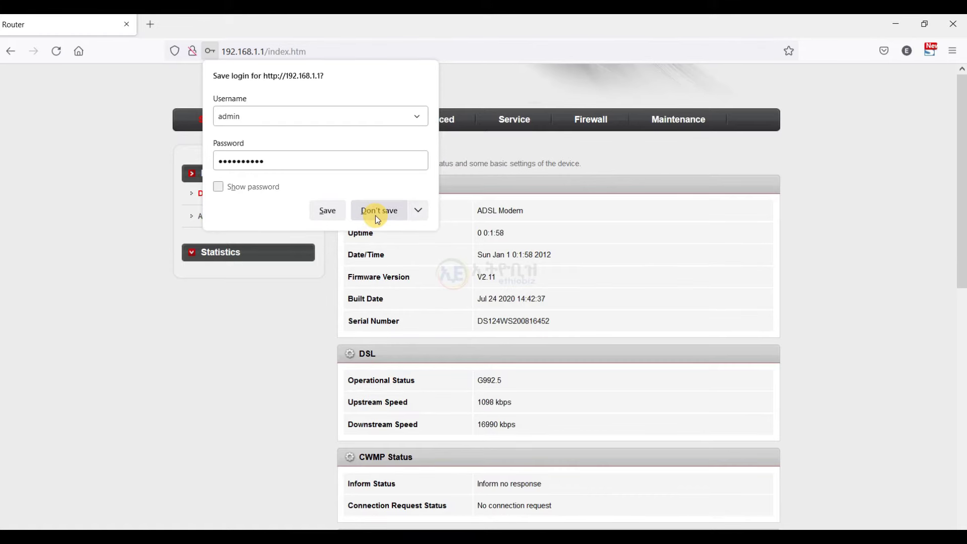
Decline Firefox's save-login prompt and go to Maintenance, showing the Upgrade Firmware page.
{"action": "left_click", "coordinate": [375, 215]}
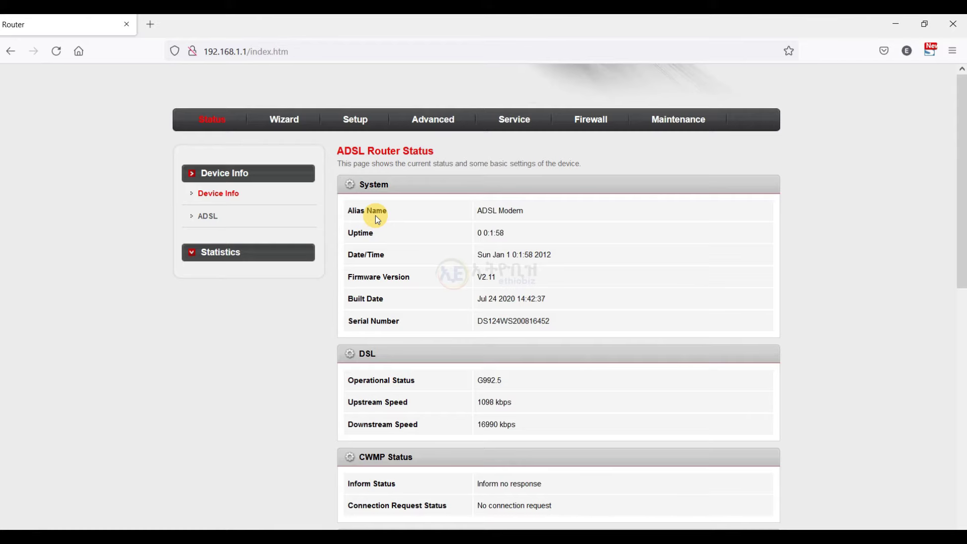
{"action": "left_click", "coordinate": [677, 125]}
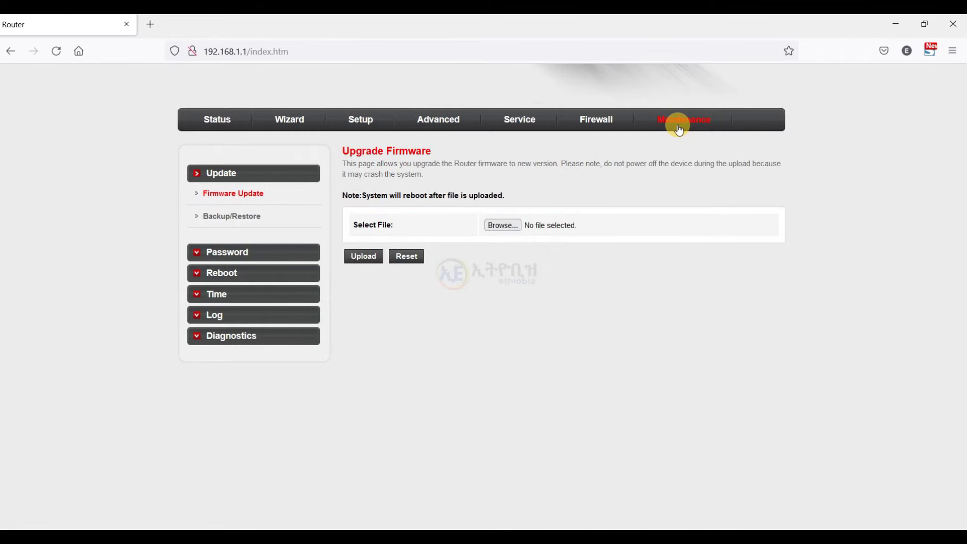
Open the Maintenance Password page listing the admin account with root privilege.
{"action": "left_click", "coordinate": [235, 252]}
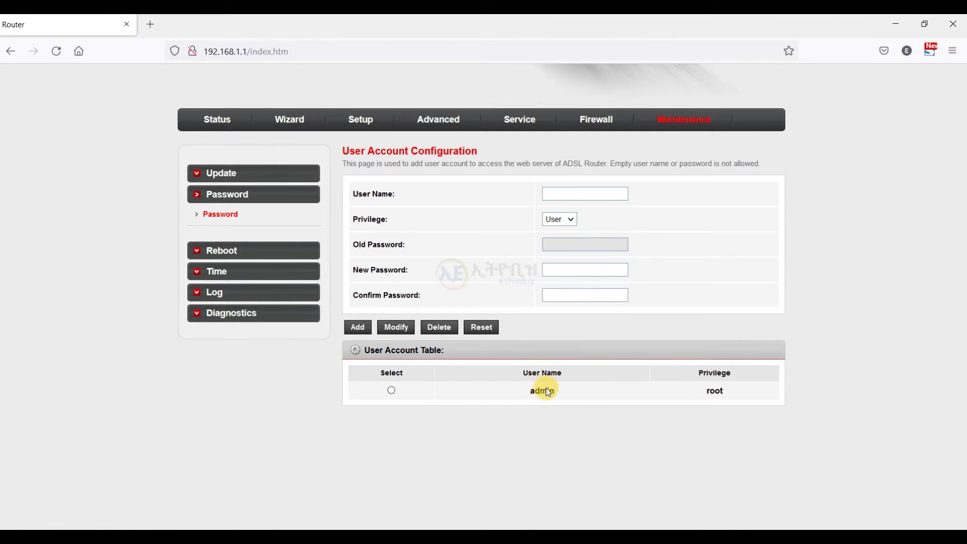
Select the admin account and enter its old password, new password and confirmation.
{"action": "left_click", "coordinate": [391, 390]}
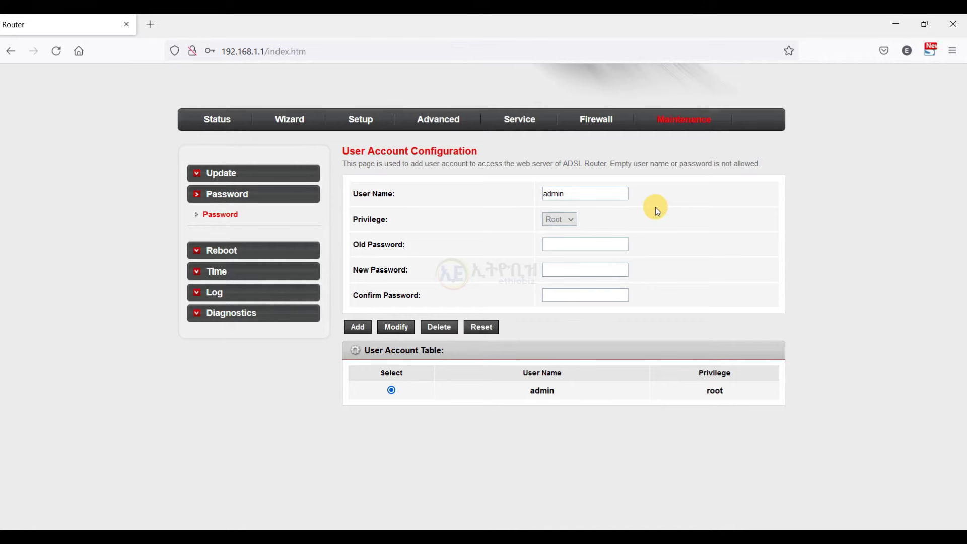
{"action": "left_click", "coordinate": [569, 246]}
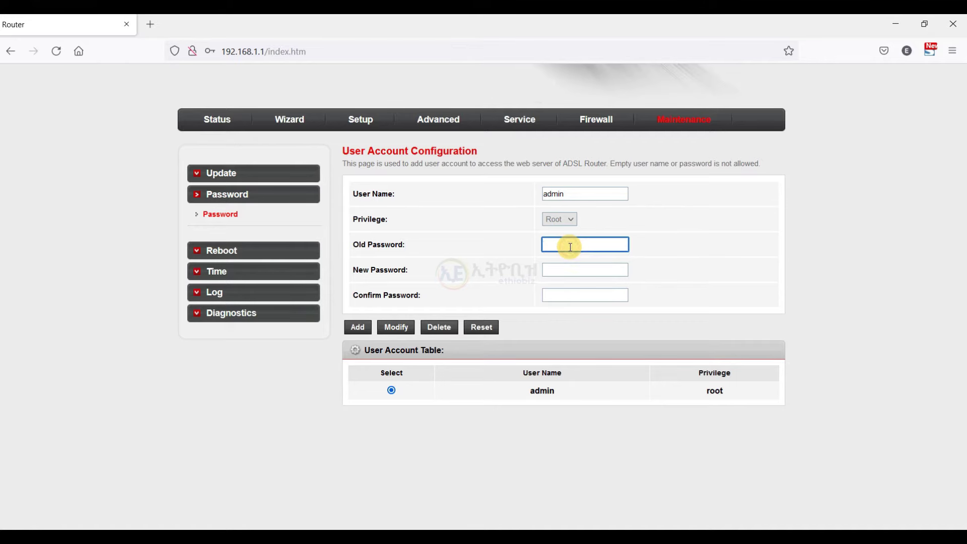
{"action": "type", "text": "admin"}
{"action": "left_click", "coordinate": [576, 269]}
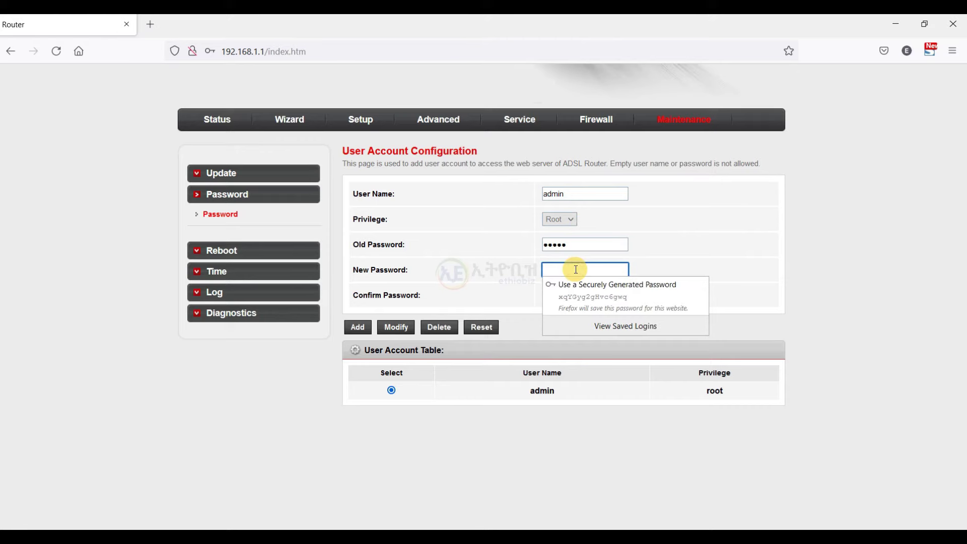
{"action": "type", "text": "admin"}
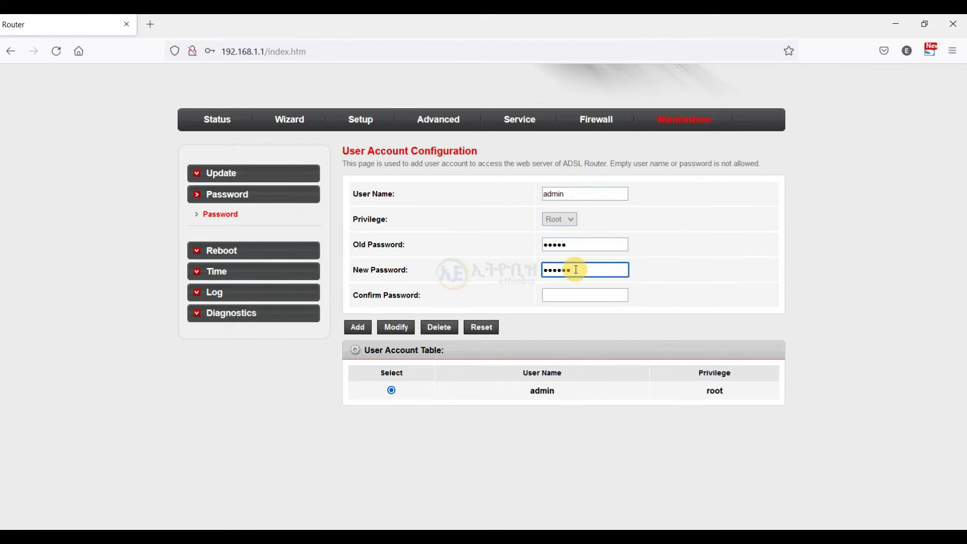
{"action": "key", "text": "Tab"}
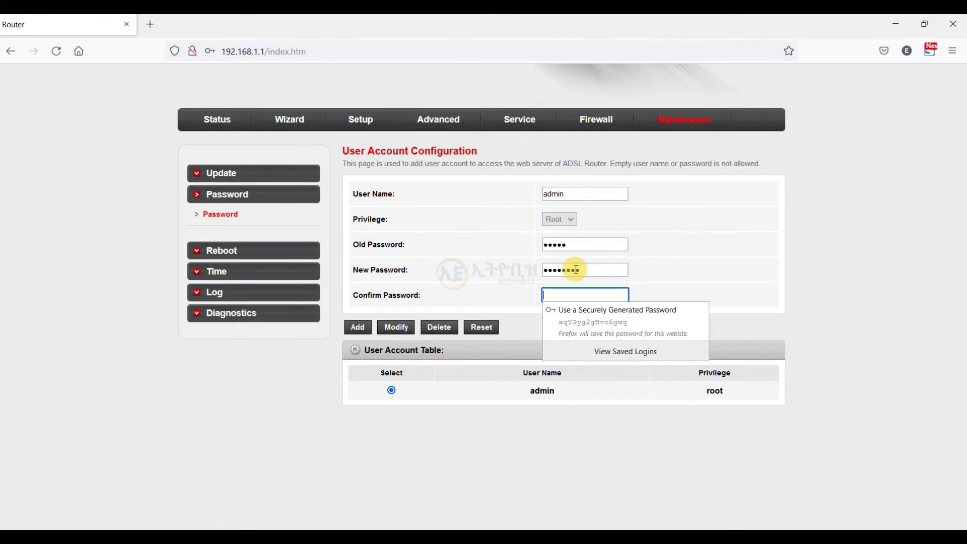
{"action": "type", "text": "password"}
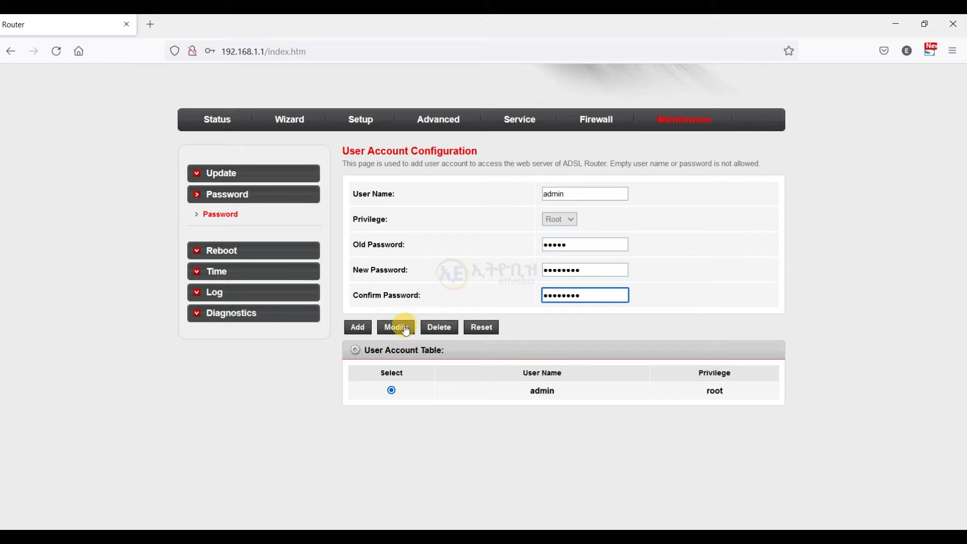
Replace the old password with the correct current one and save admin's new password via Modify.
{"action": "left_click", "coordinate": [560, 242]}
{"action": "left_click_drag", "start_coordinate": [559, 240], "coordinate": [524, 239]}
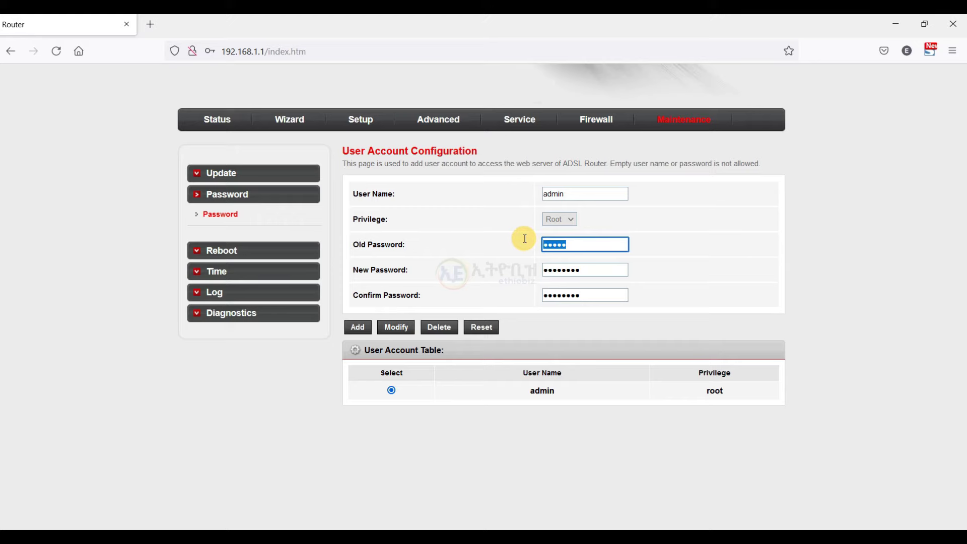
{"action": "type", "text": "admin12345"}
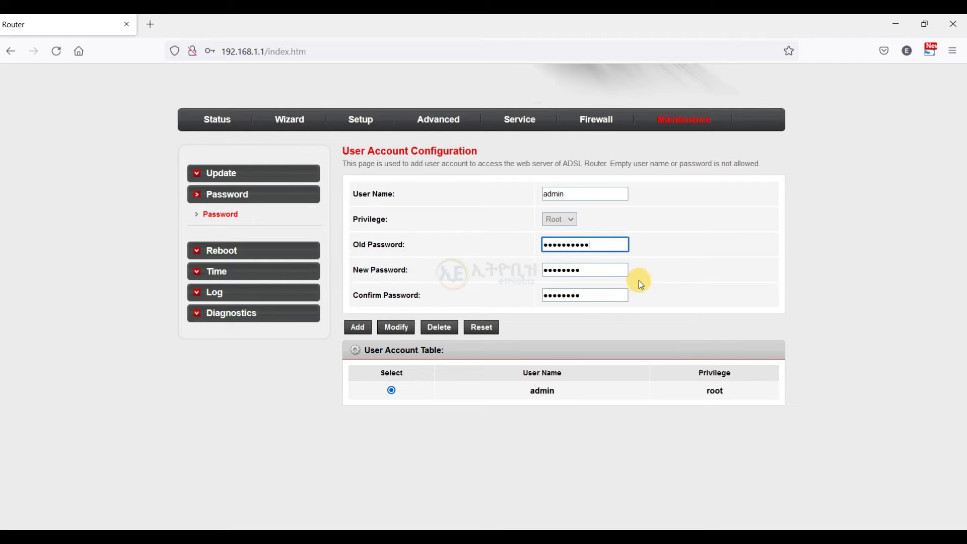
{"action": "left_click_drag", "start_coordinate": [589, 270], "coordinate": [544, 270]}
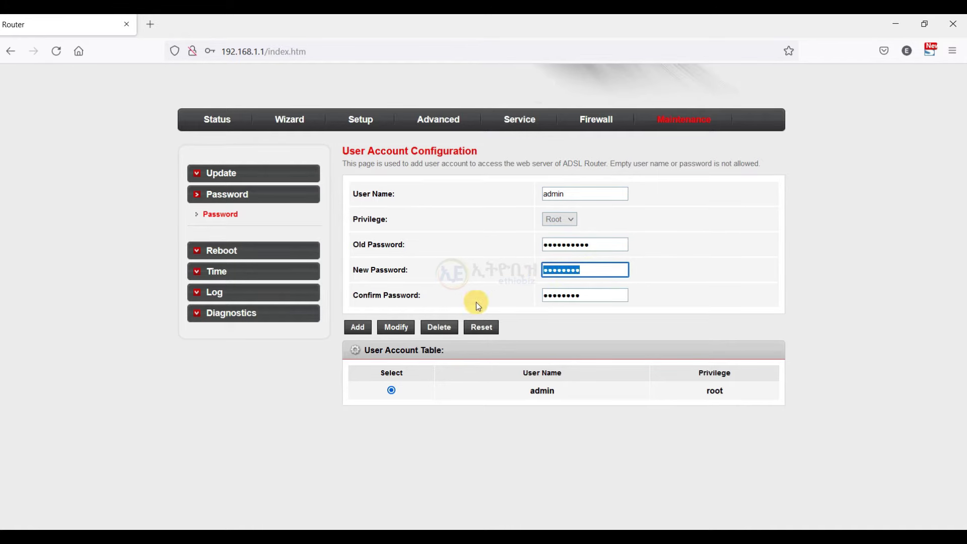
{"action": "left_click", "coordinate": [397, 329]}
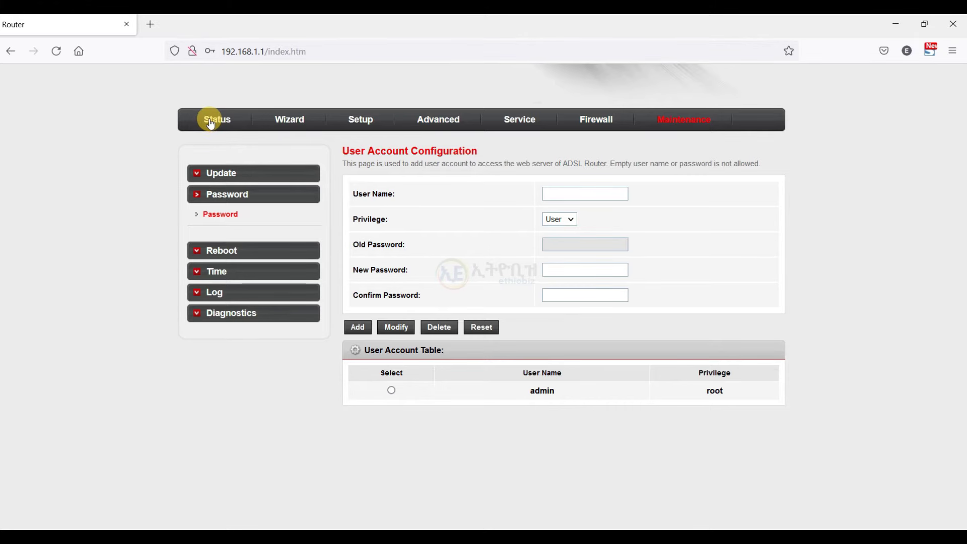
Return to the router's Status tab, leaving the Maintenance pages.
{"action": "left_click", "coordinate": [211, 122]}
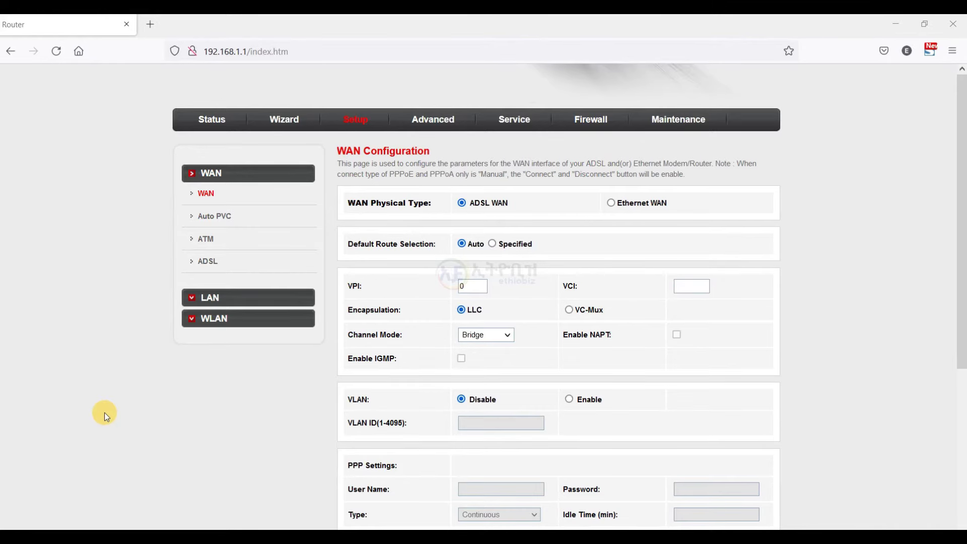
Open WLAN basic settings showing SSID EthioBiz, 2.4 GHz (B+G+N) band and AP mode.
{"action": "left_click", "coordinate": [208, 321]}
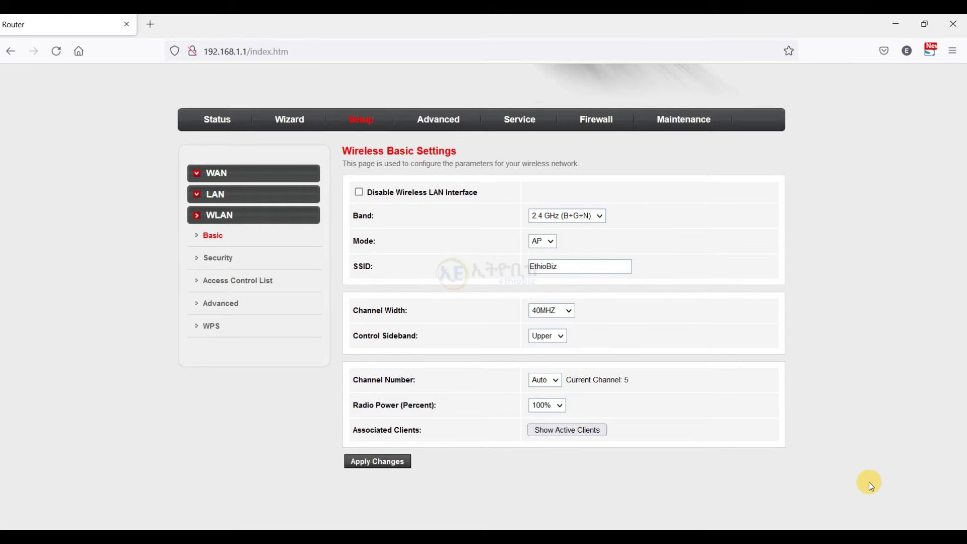
Confirm the laptop is securely connected to EthioBiz, then go back to Setup's wireless LAN settings.
{"action": "left_click", "coordinate": [860, 527]}
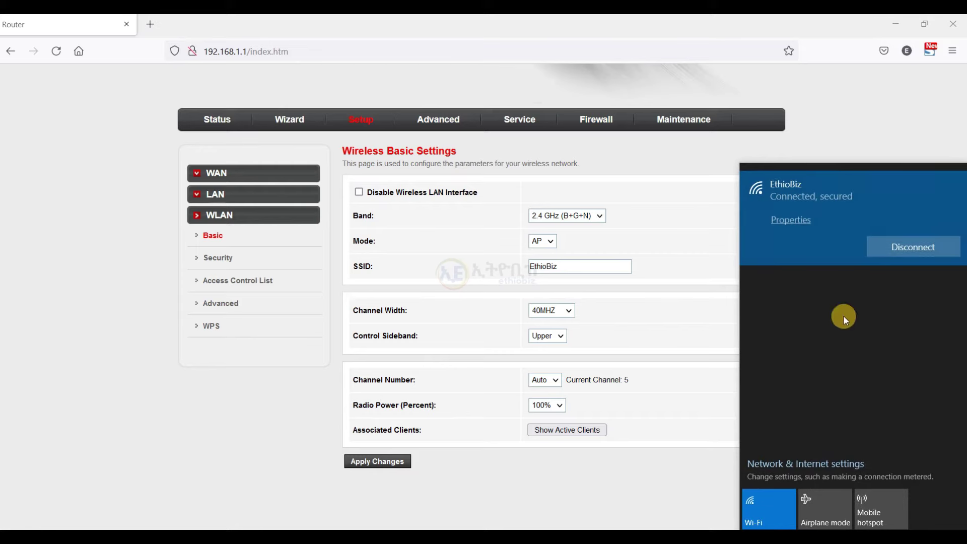
{"action": "left_click", "coordinate": [616, 245]}
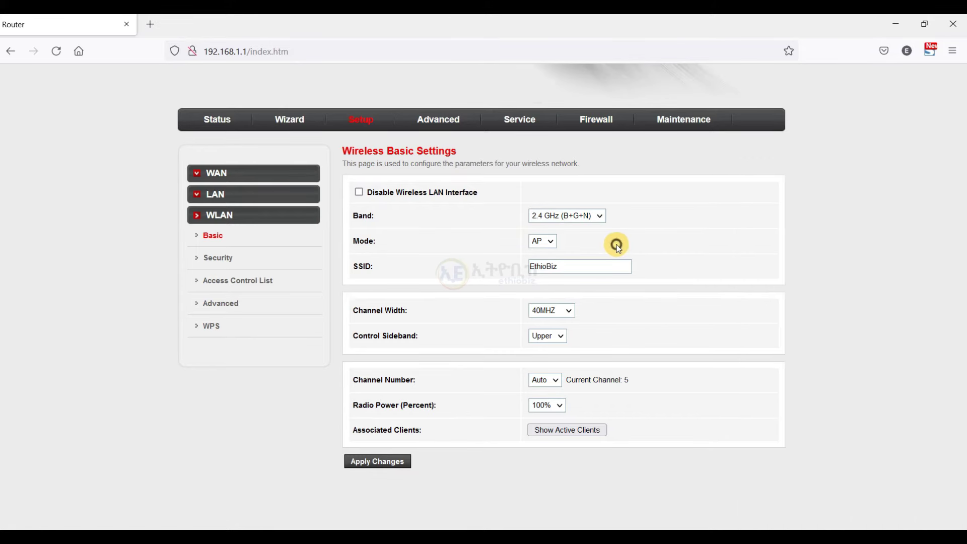
{"action": "left_click", "coordinate": [357, 121]}
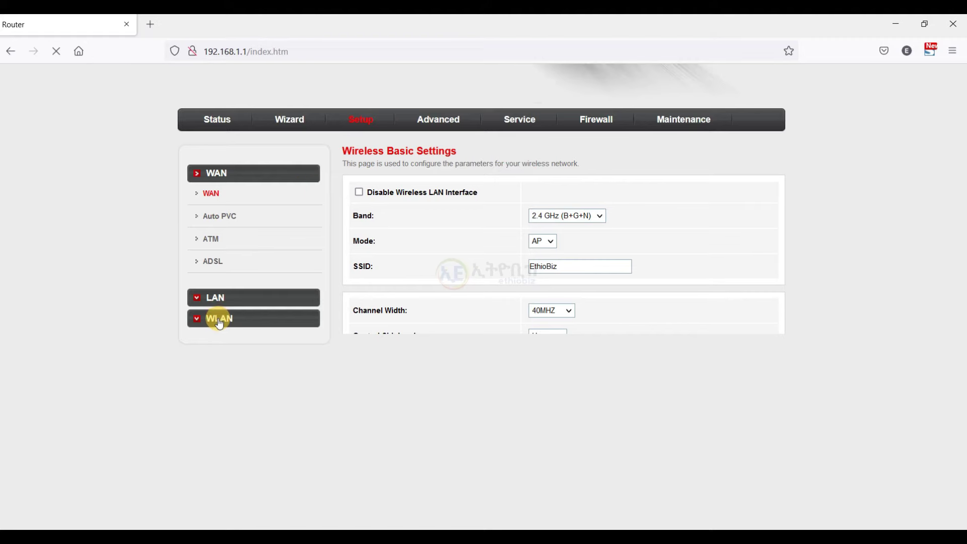
{"action": "left_click", "coordinate": [219, 322]}
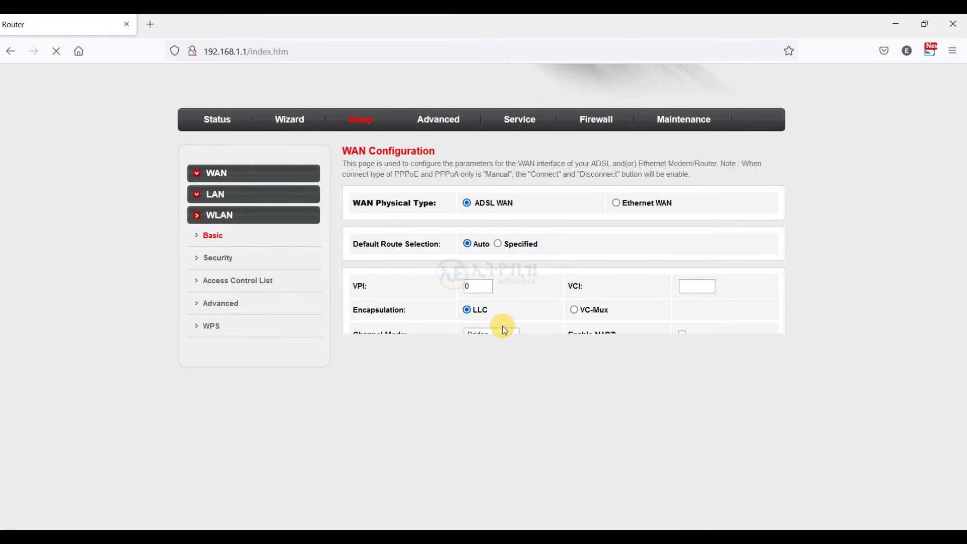
Change the SSID to 'EthioBiz 2' and apply, restarting the WLAN and dropping the connection.
{"action": "double_click", "coordinate": [364, 263]}
{"action": "left_click", "coordinate": [565, 260]}
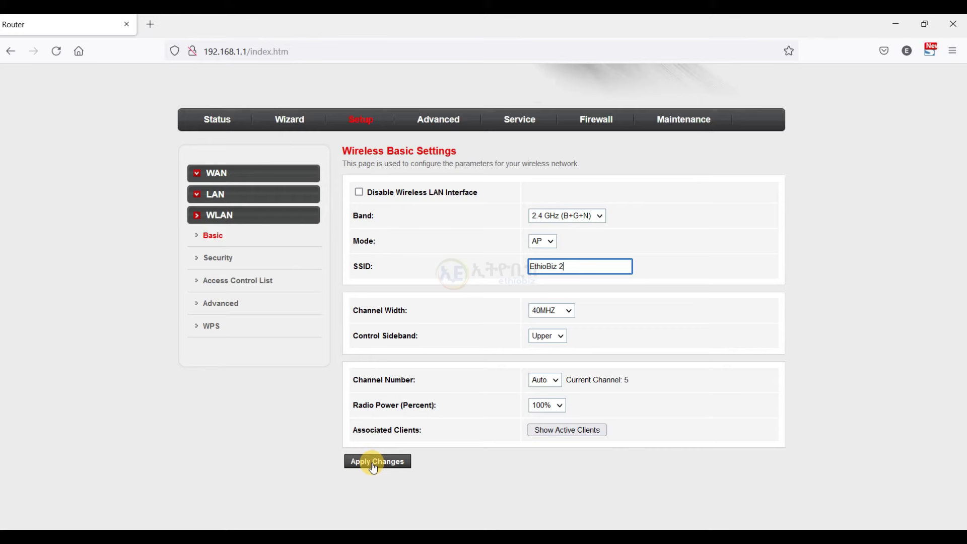
{"action": "left_click", "coordinate": [372, 462]}
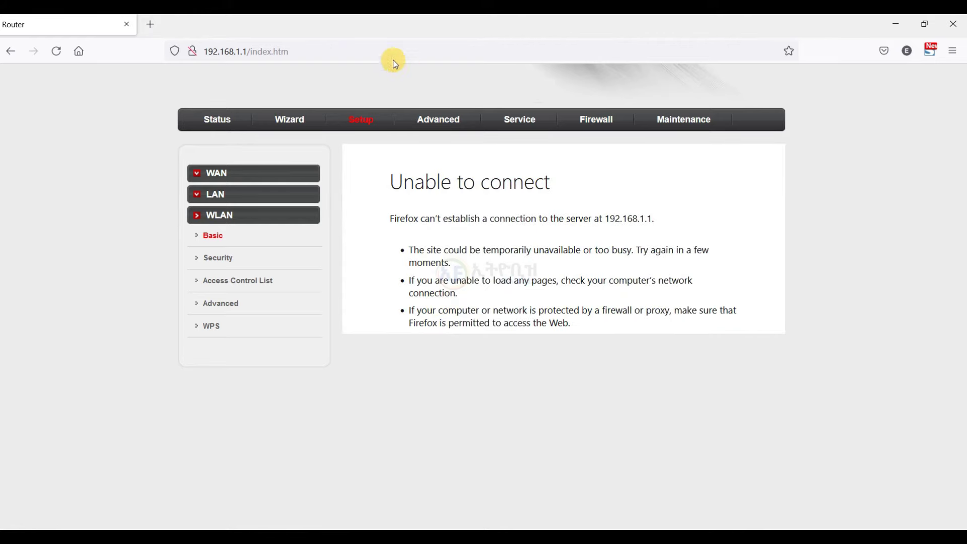
After the WLAN restart, open the Windows Wi-Fi list to find the renamed EthioBiz 2 network.
{"action": "left_click", "coordinate": [328, 56]}
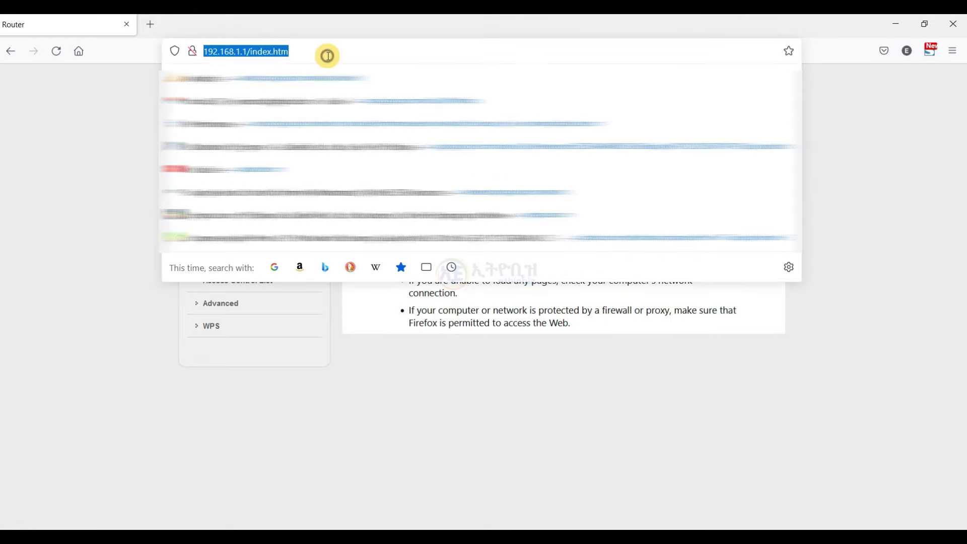
{"action": "left_click", "coordinate": [841, 528]}
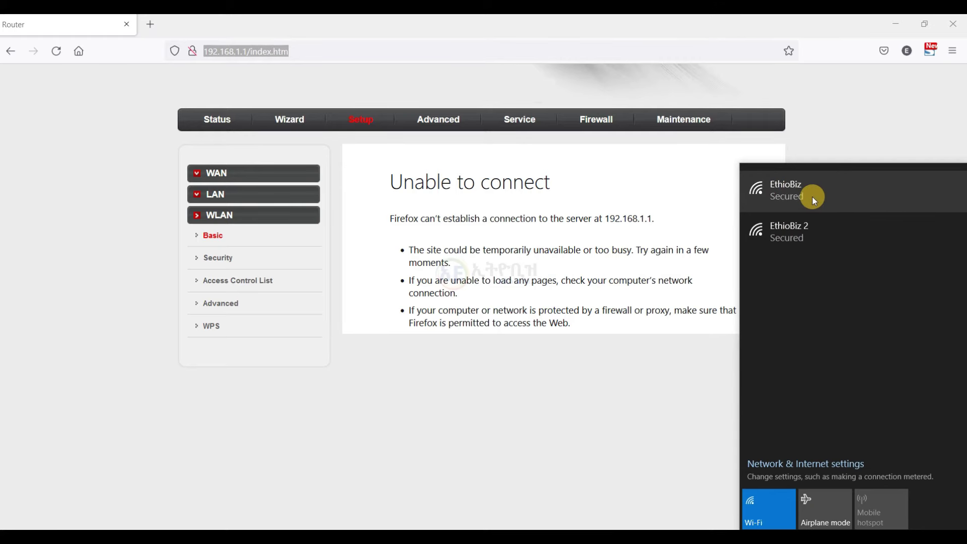
Join EthioBiz 2 with its security key, then reload the router page at 192.168.1.1.
{"action": "left_click", "coordinate": [810, 228]}
{"action": "left_click", "coordinate": [895, 292]}
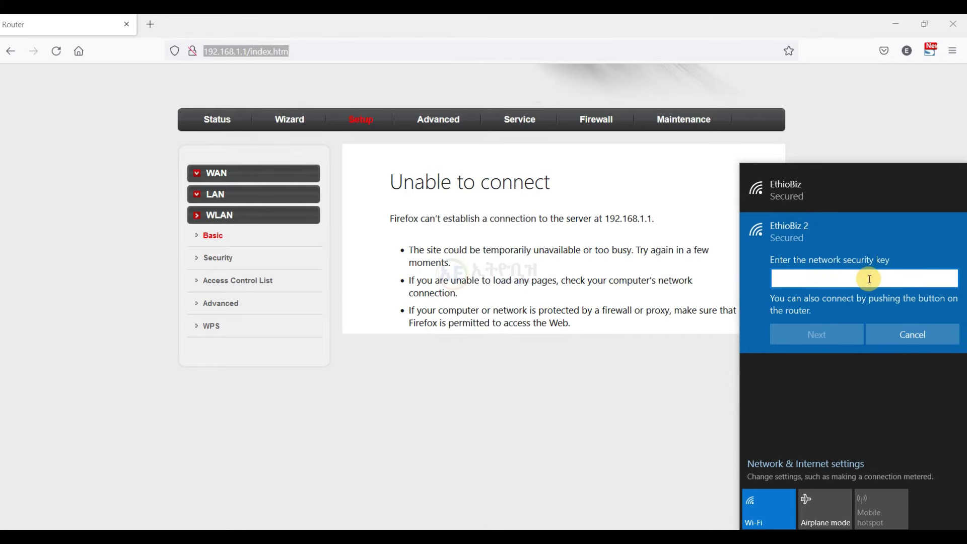
{"action": "left_click", "coordinate": [869, 278]}
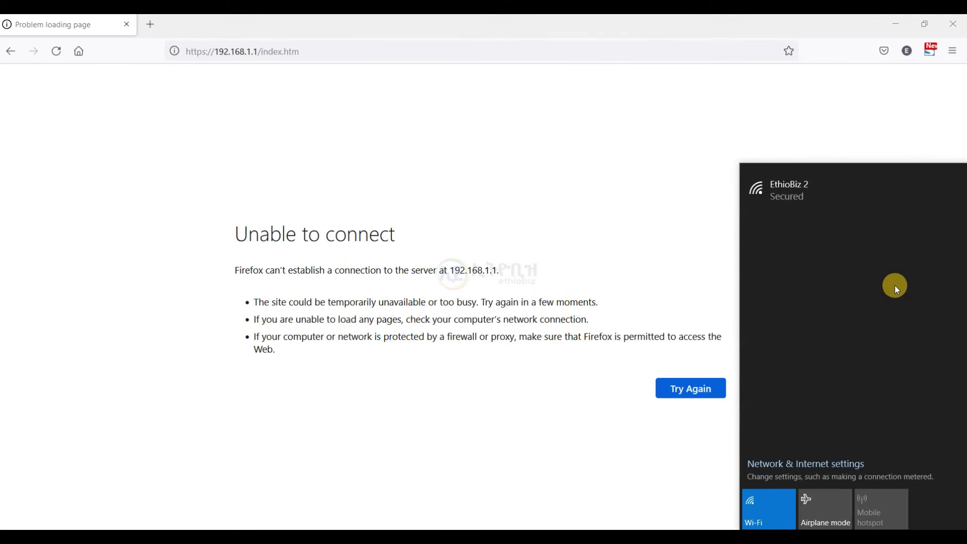
{"action": "left_click", "coordinate": [814, 192]}
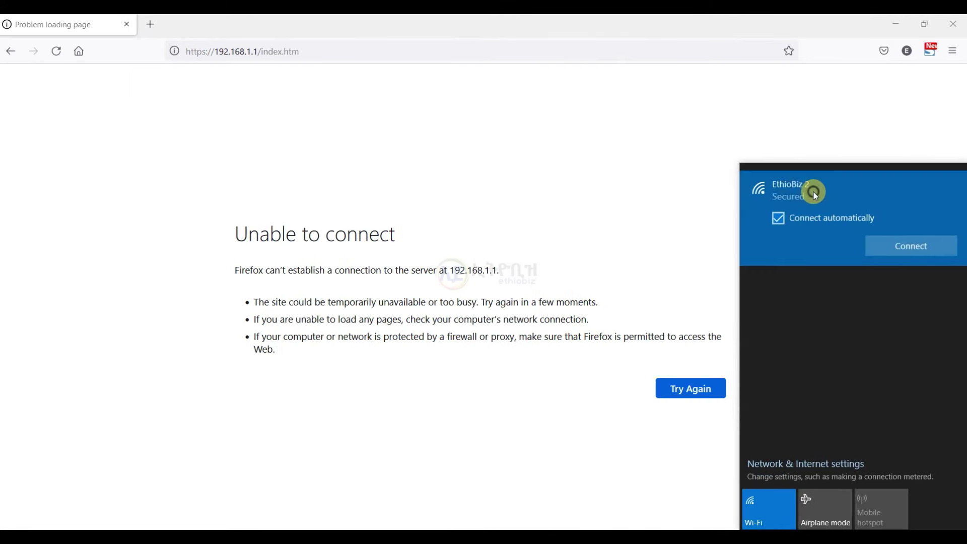
{"action": "left_click", "coordinate": [911, 247]}
{"action": "type", "text": "●●●●●●●●●●●"}
{"action": "left_click", "coordinate": [821, 290]}
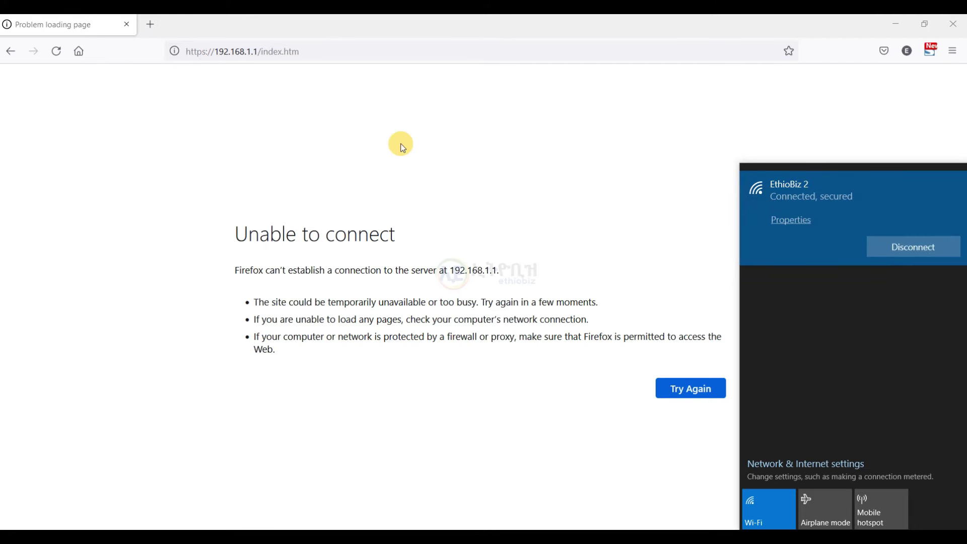
{"action": "left_click", "coordinate": [279, 60]}
{"action": "key", "text": "Return"}
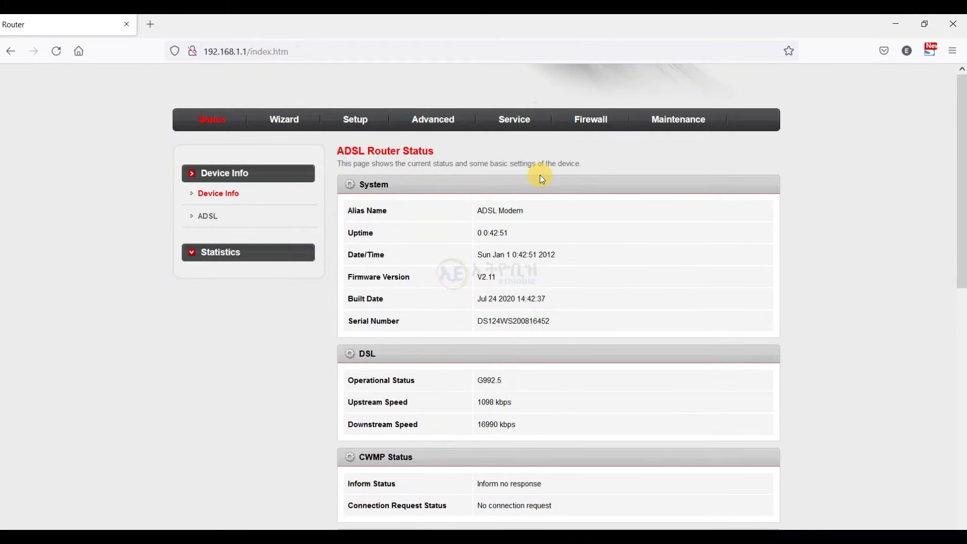
Confirm the SSID reads EthioBiz 2 under Setup > WLAN > Basic, then go to Wireless Security.
{"action": "left_click", "coordinate": [362, 120]}
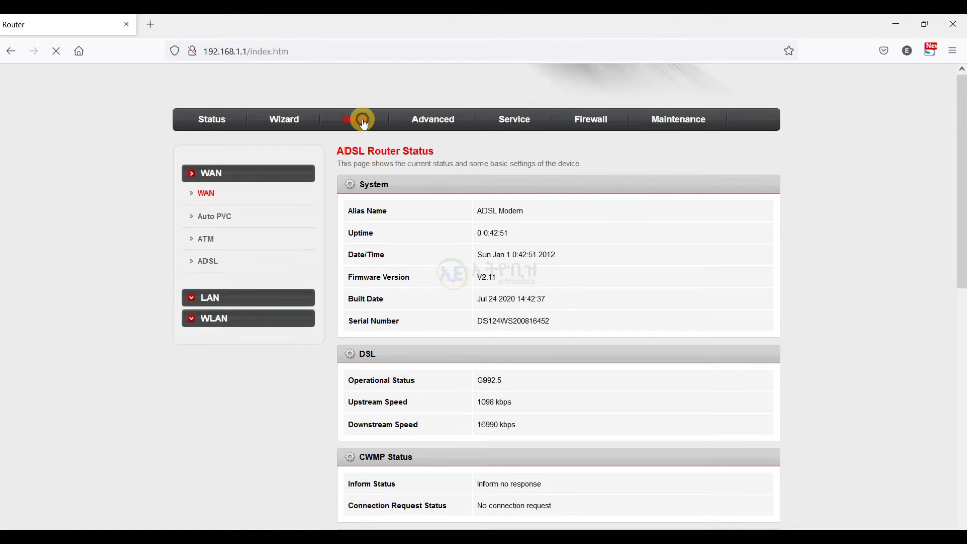
{"action": "left_click", "coordinate": [216, 320]}
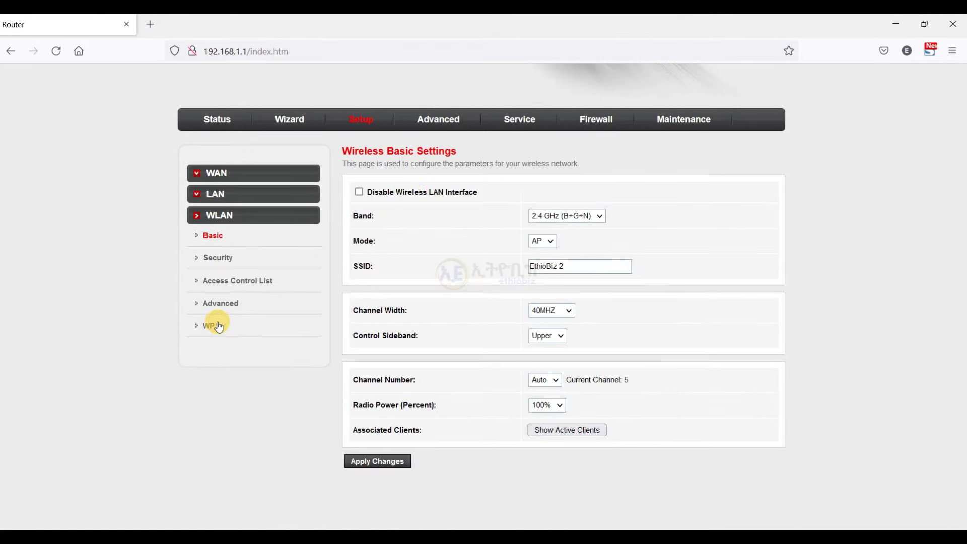
{"action": "left_click", "coordinate": [593, 272]}
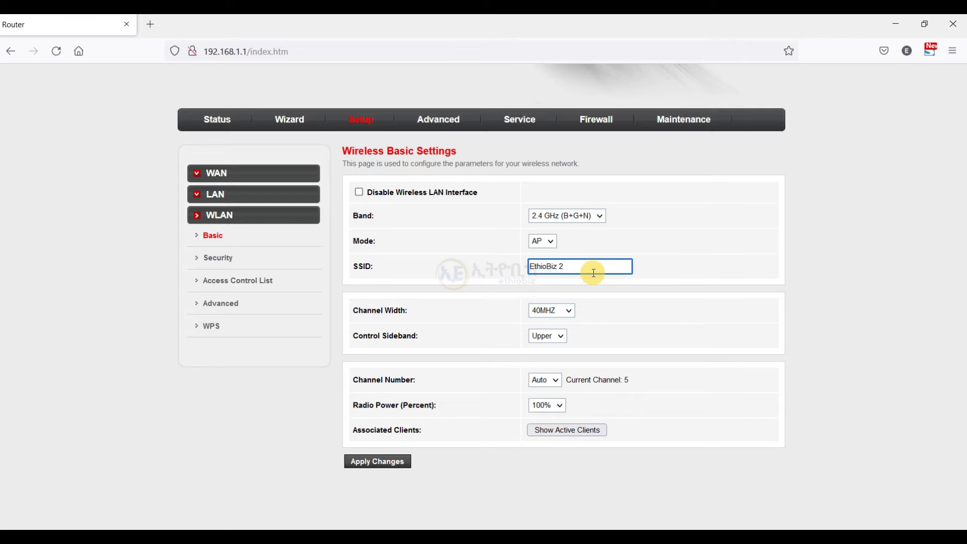
{"action": "left_click", "coordinate": [209, 261]}
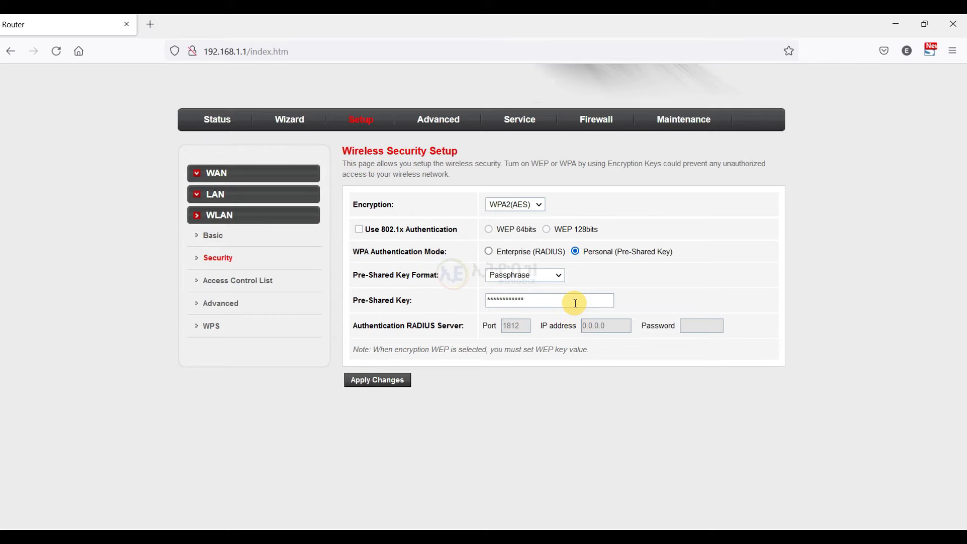
{"action": "left_click_drag", "start_coordinate": [575, 303], "coordinate": [492, 300]}
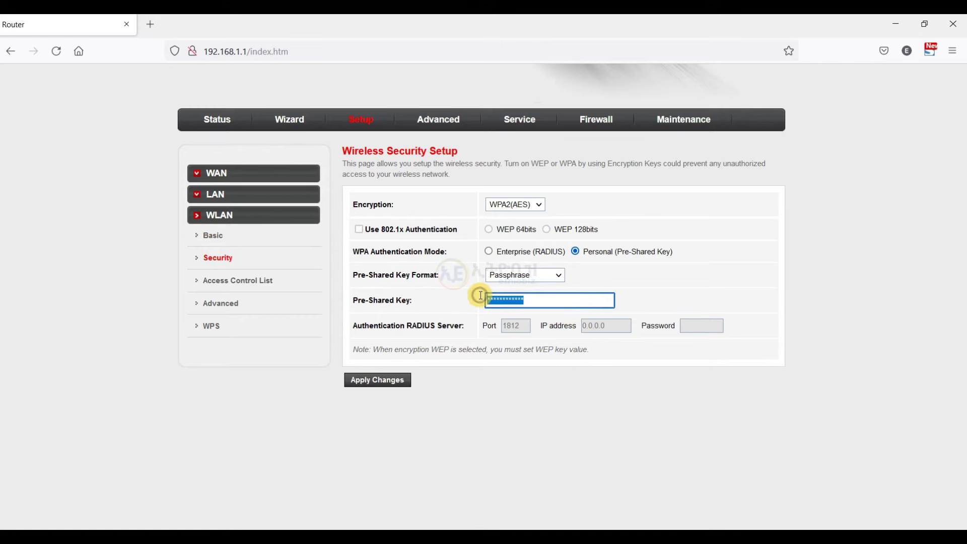
{"action": "left_click", "coordinate": [217, 257]}
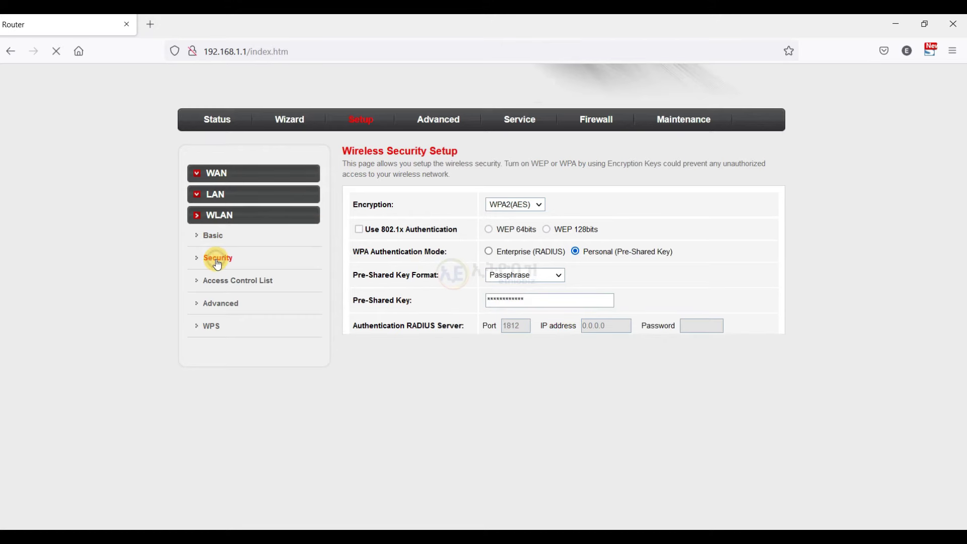
{"action": "left_click", "coordinate": [546, 276]}
{"action": "left_click", "coordinate": [544, 275]}
{"action": "left_click", "coordinate": [538, 302]}
{"action": "left_click_drag", "start_coordinate": [538, 305], "coordinate": [484, 302]}
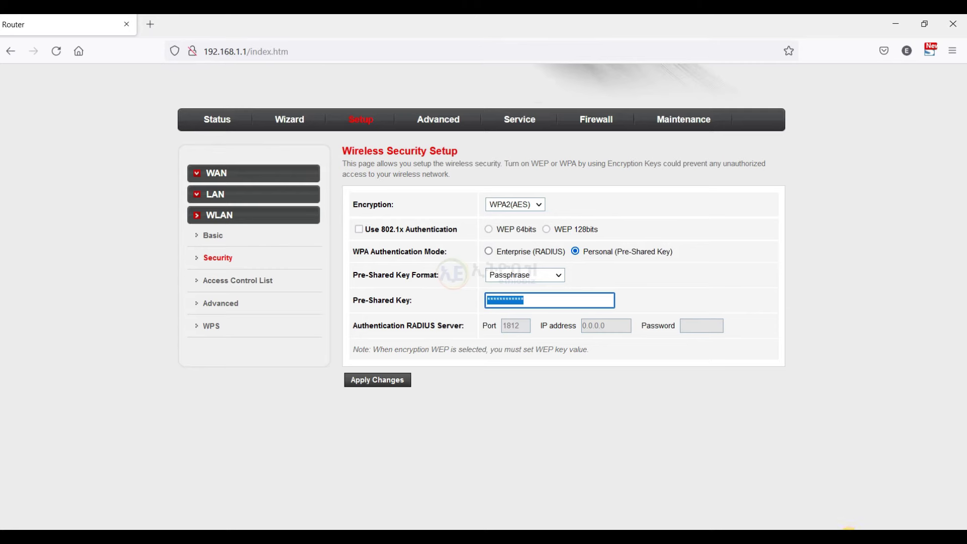
{"action": "left_click", "coordinate": [849, 527]}
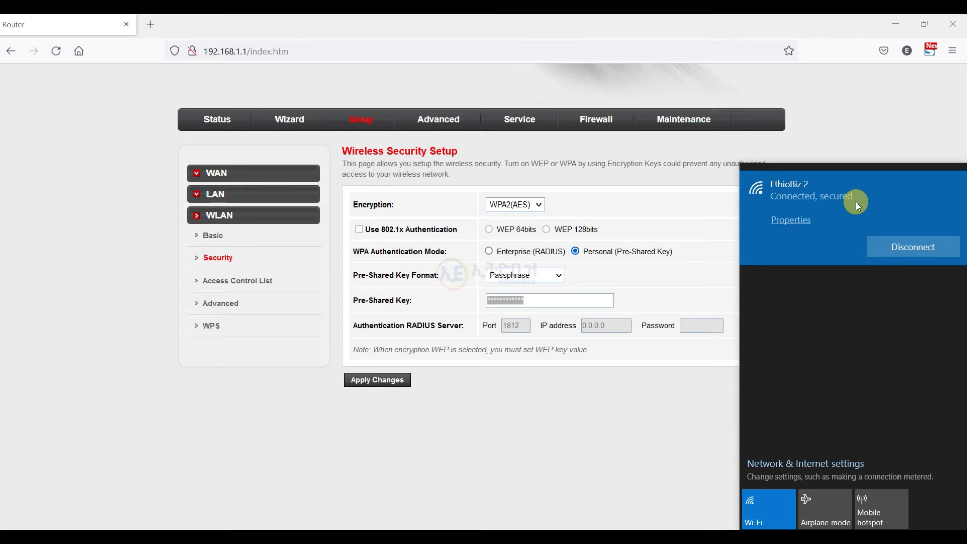
{"action": "left_click", "coordinate": [534, 300]}
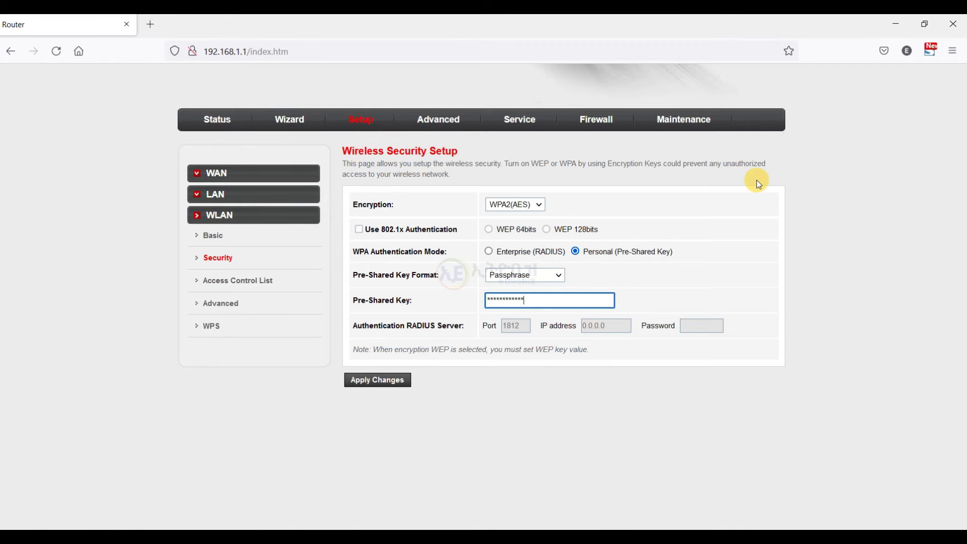
{"action": "left_click", "coordinate": [537, 301]}
{"action": "left_click_drag", "start_coordinate": [537, 301], "coordinate": [486, 300]}
Locate the enabled Broadcast SSID option under WLAN > Advanced and check the laptop's EthioBiz 2 connection.
{"action": "left_click", "coordinate": [231, 307]}
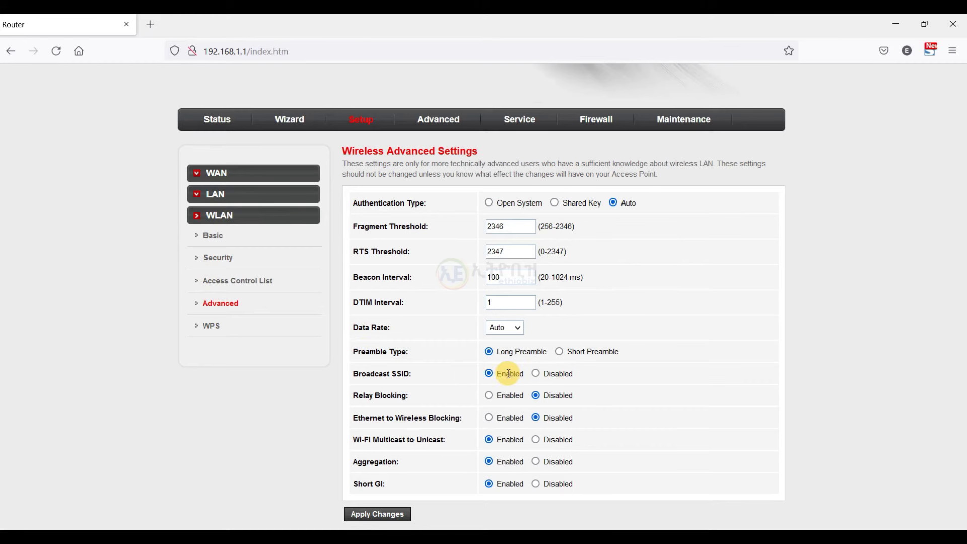
{"action": "left_click_drag", "start_coordinate": [383, 373], "coordinate": [403, 373]}
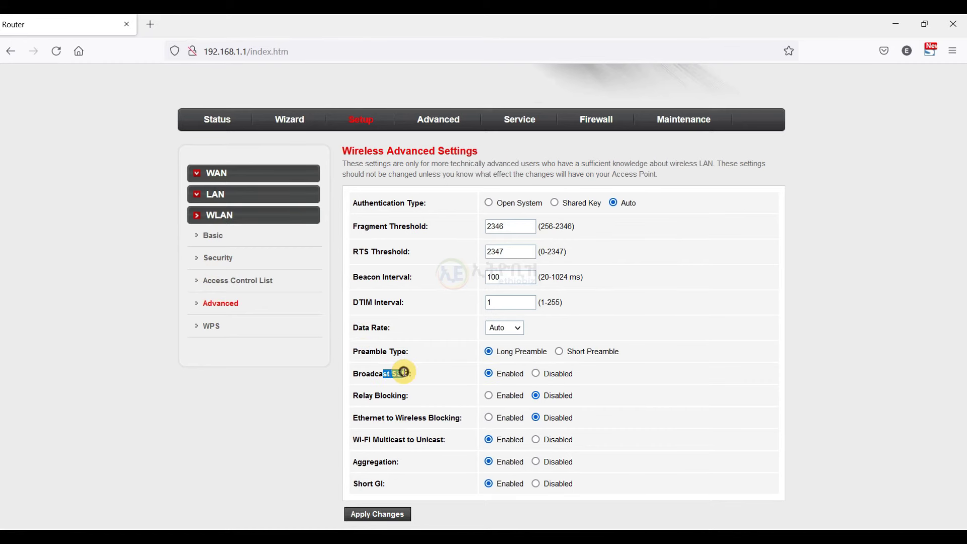
{"action": "left_click", "coordinate": [454, 374]}
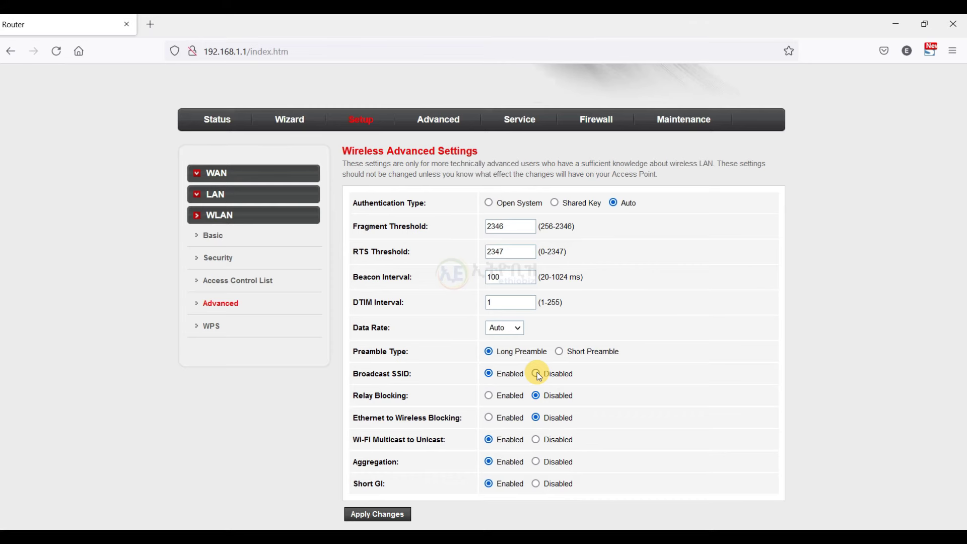
{"action": "left_click", "coordinate": [864, 526]}
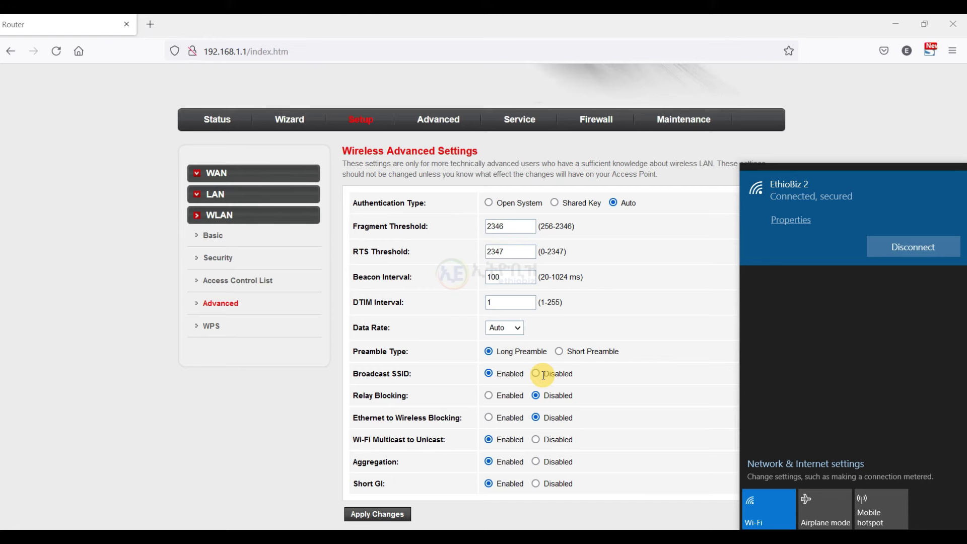
Set Broadcast SSID to Disabled and apply it, accepting the warning that WPS will be disabled.
{"action": "left_click", "coordinate": [535, 374]}
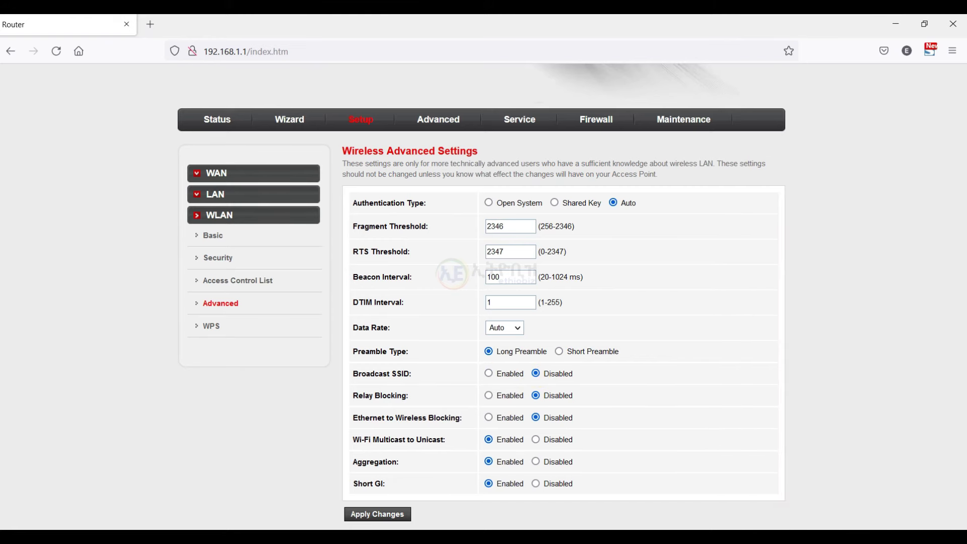
{"action": "left_click", "coordinate": [863, 536]}
{"action": "left_click", "coordinate": [862, 536]}
{"action": "left_click", "coordinate": [357, 512]}
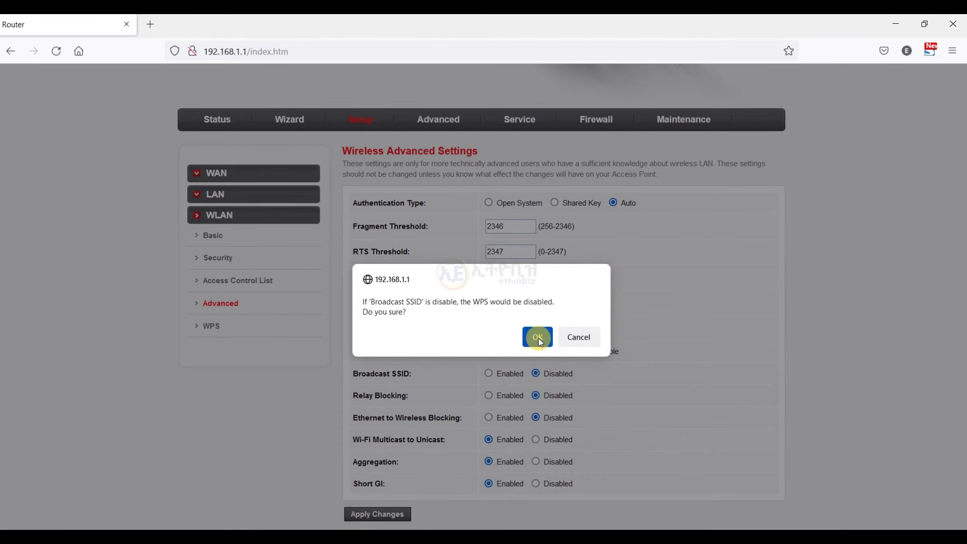
{"action": "left_click", "coordinate": [537, 337]}
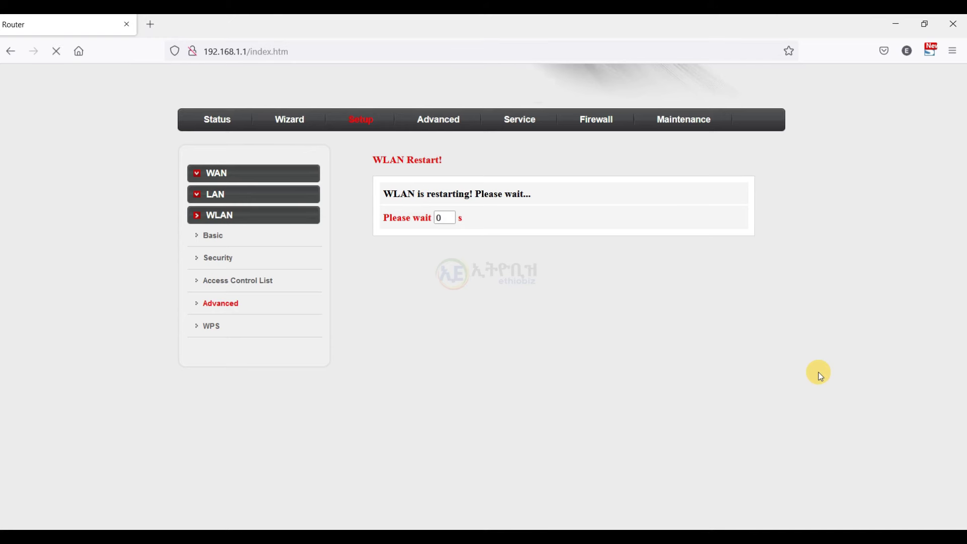
Reload the router admin page after the WLAN restart.
{"action": "left_click", "coordinate": [886, 537]}
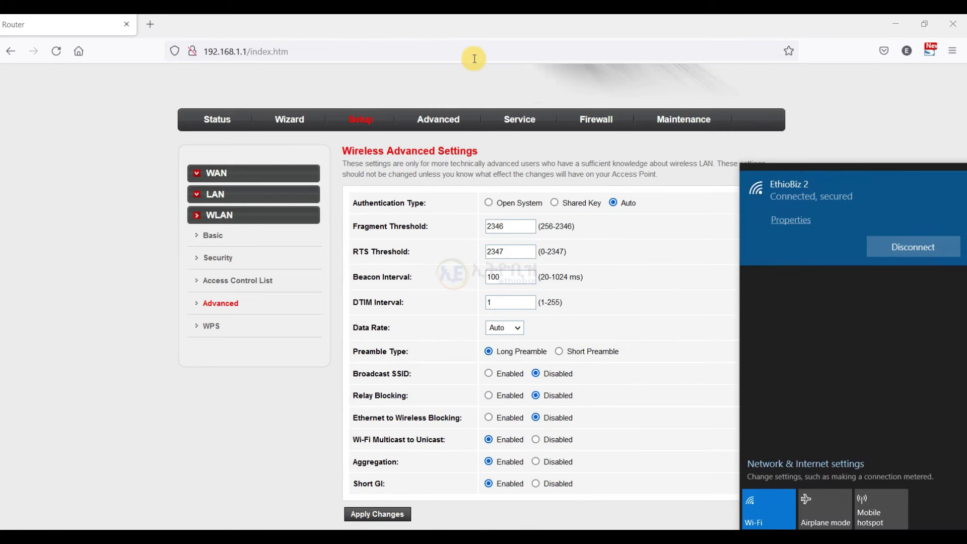
{"action": "left_click", "coordinate": [447, 51]}
{"action": "key", "text": "Return"}
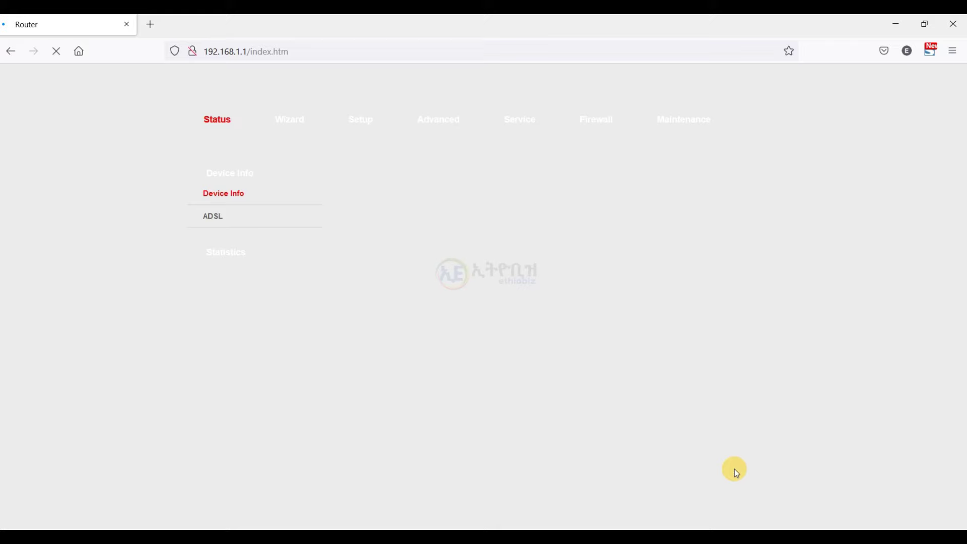
Disconnect from EthioBiz 2, forget the network, and turn the laptop's Wi-Fi off.
{"action": "left_click", "coordinate": [886, 536]}
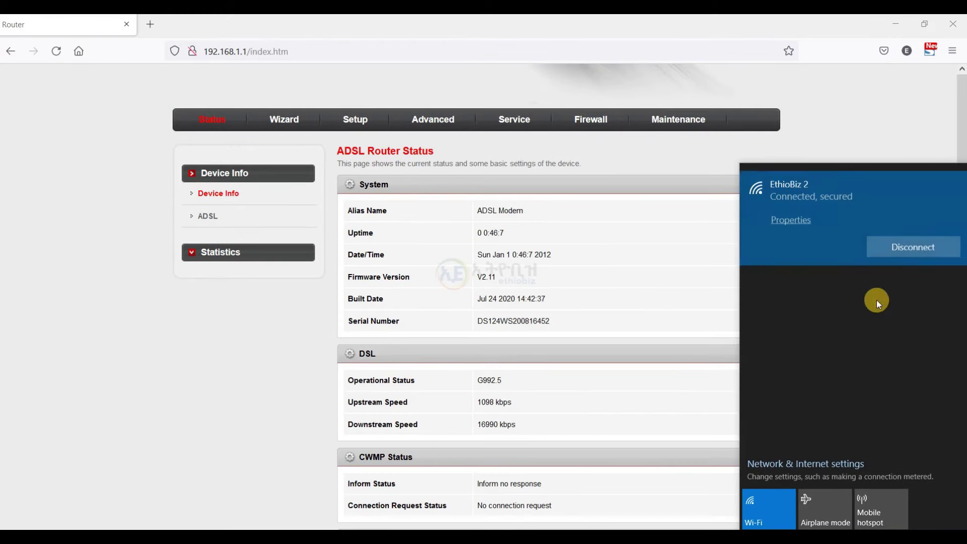
{"action": "left_click", "coordinate": [887, 242]}
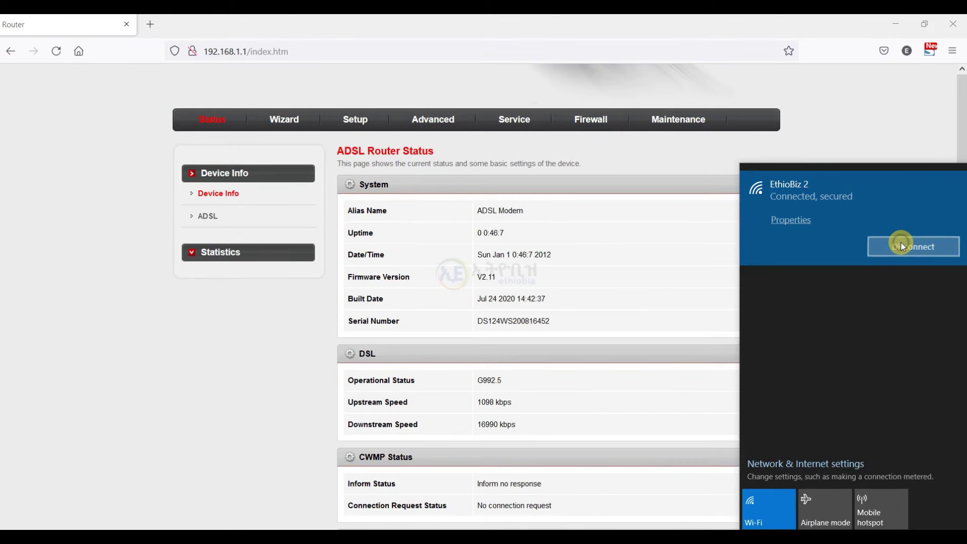
{"action": "right_click", "coordinate": [844, 204]}
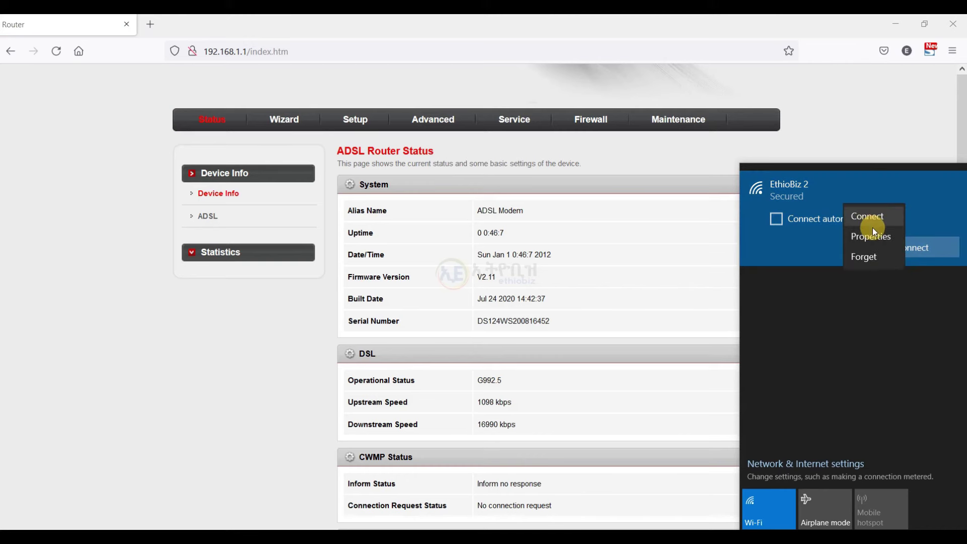
{"action": "left_click", "coordinate": [877, 254]}
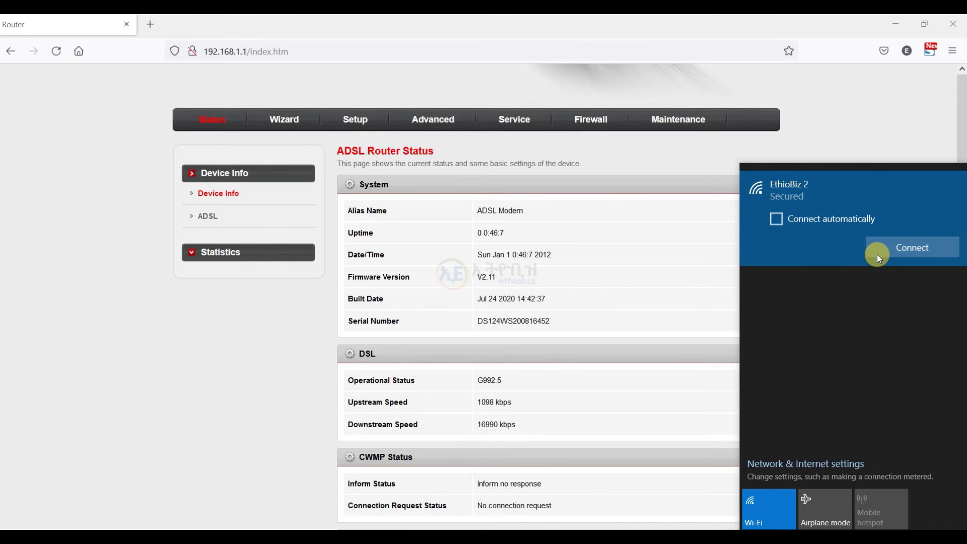
{"action": "left_click", "coordinate": [764, 508]}
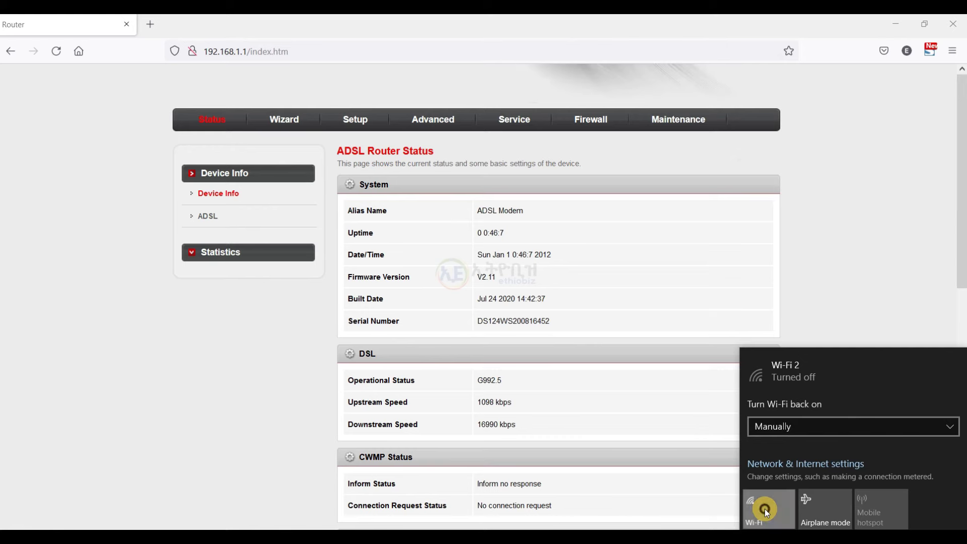
Turn Wi-Fi back on and start connecting to the Hidden Network entry.
{"action": "left_click", "coordinate": [764, 508]}
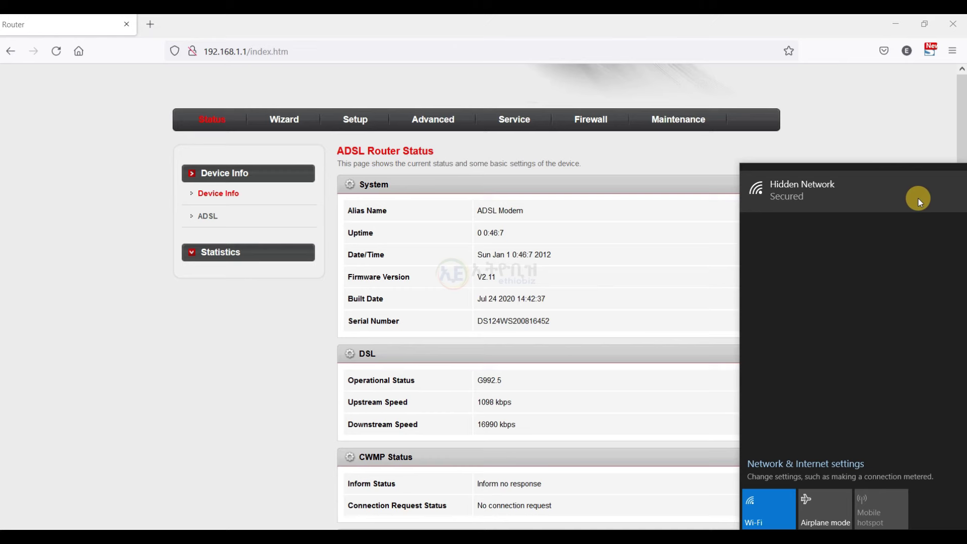
{"action": "left_click", "coordinate": [867, 191]}
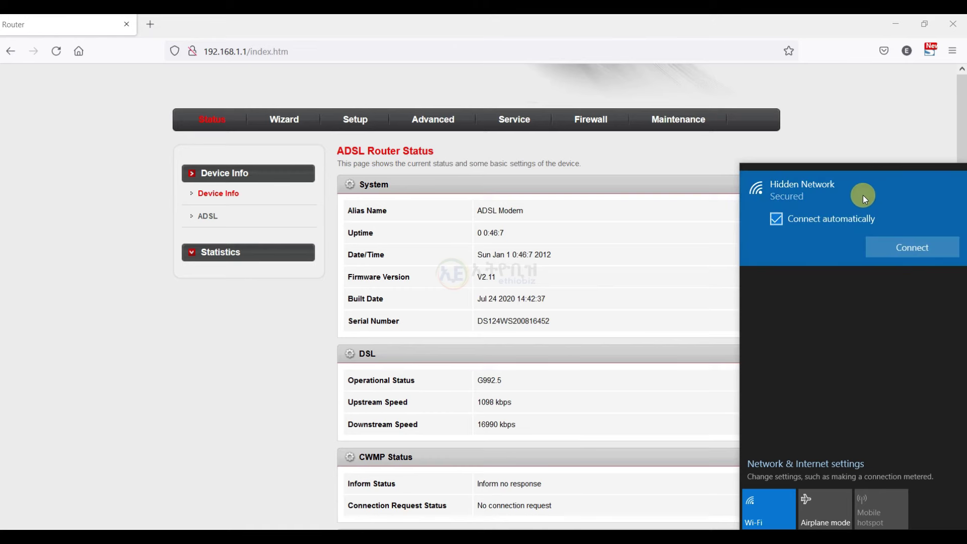
{"action": "left_click", "coordinate": [889, 252]}
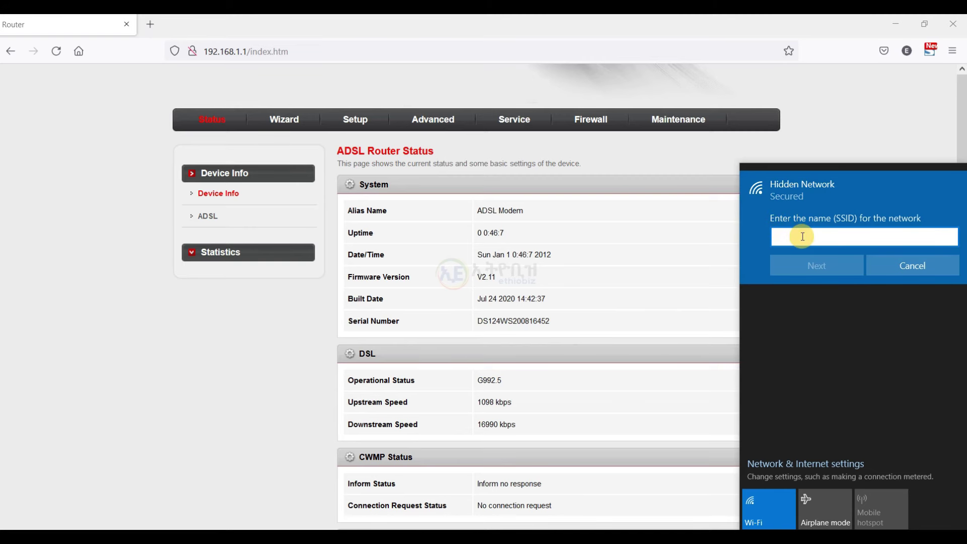
Enter SSID 'EthioBiz 3' and the security key, then answer the discovery prompt.
{"action": "type", "text": "Ethiobiz 2"}
{"action": "key", "text": "BackSpace"}
{"action": "type", "text": "3"}
{"action": "left_click", "coordinate": [816, 261]}
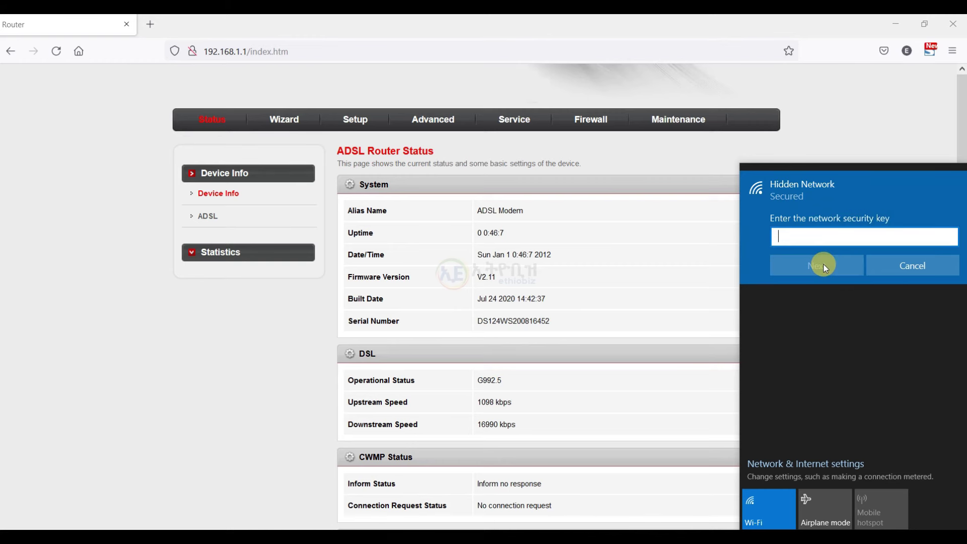
{"action": "type", "text": "•••"}
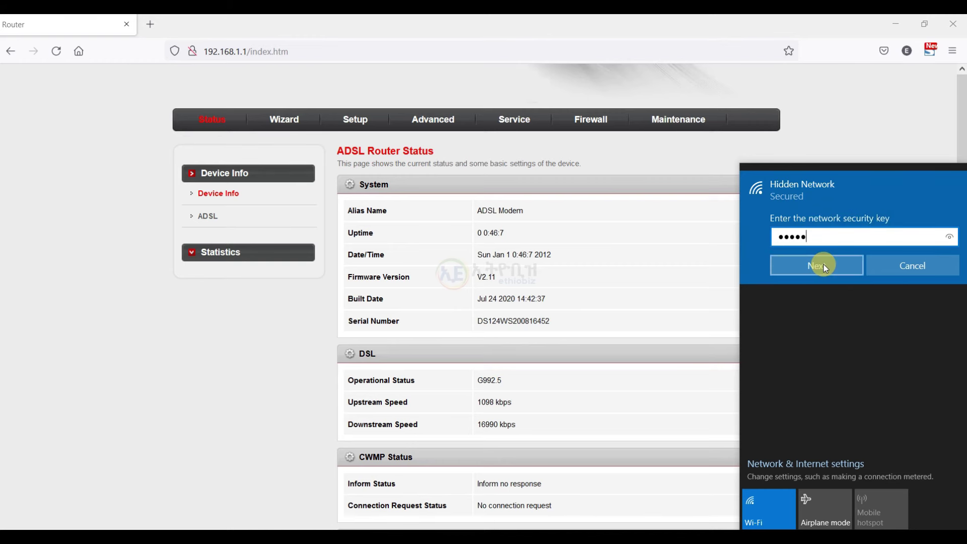
{"action": "left_click", "coordinate": [823, 264]}
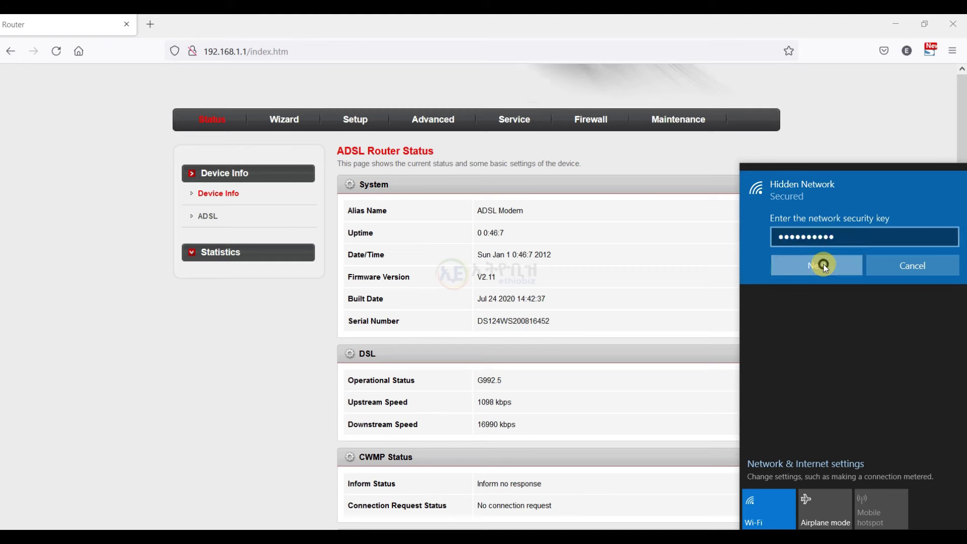
{"action": "left_click", "coordinate": [881, 303]}
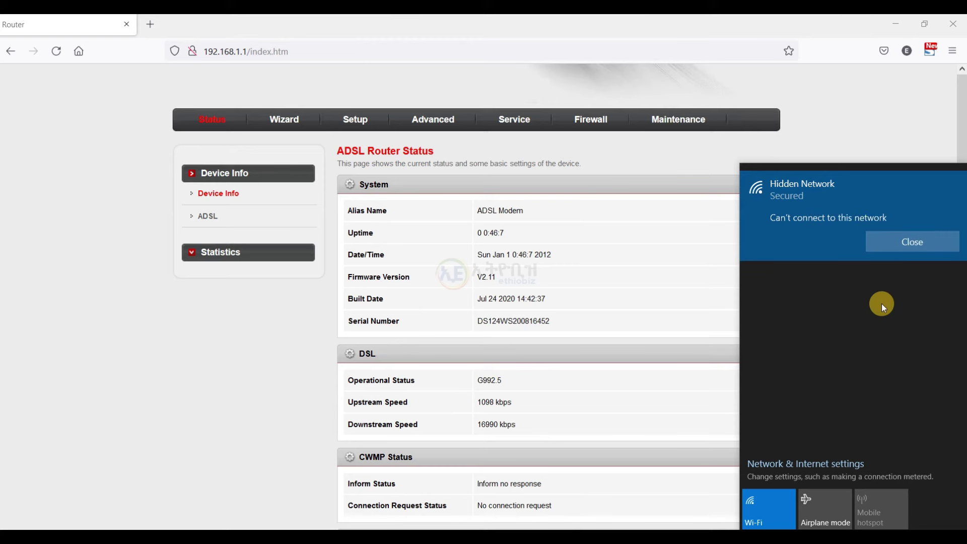
Dismiss the can't-connect error and start a new Hidden Network connection.
{"action": "left_click", "coordinate": [897, 244]}
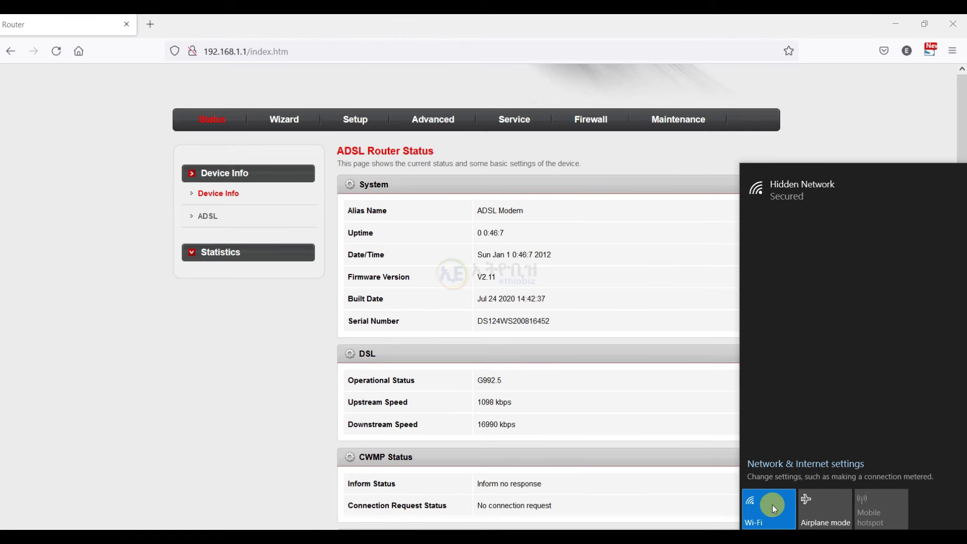
{"action": "left_click", "coordinate": [829, 191]}
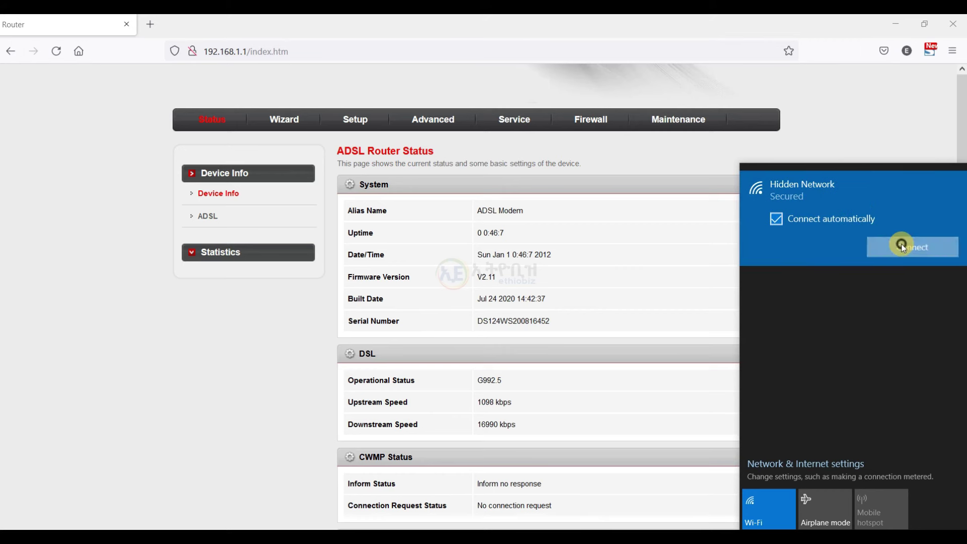
{"action": "left_click", "coordinate": [895, 244]}
Enter SSID 'EthioBiz 2' and the network security key, and decline PC discoverability.
{"action": "type", "text": "Et"}
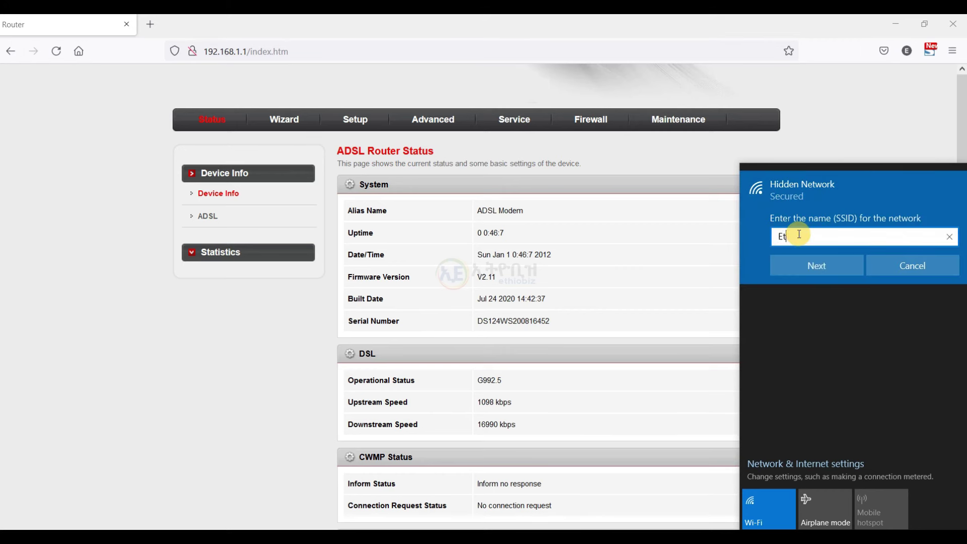
{"action": "type", "text": "hioBiz 2"}
{"action": "left_click", "coordinate": [820, 261]}
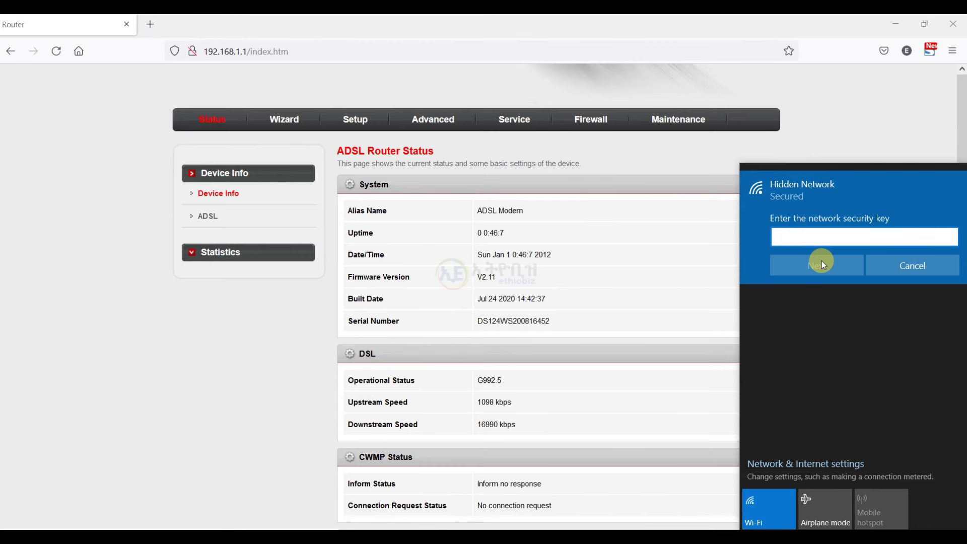
{"action": "type", "text": "123"}
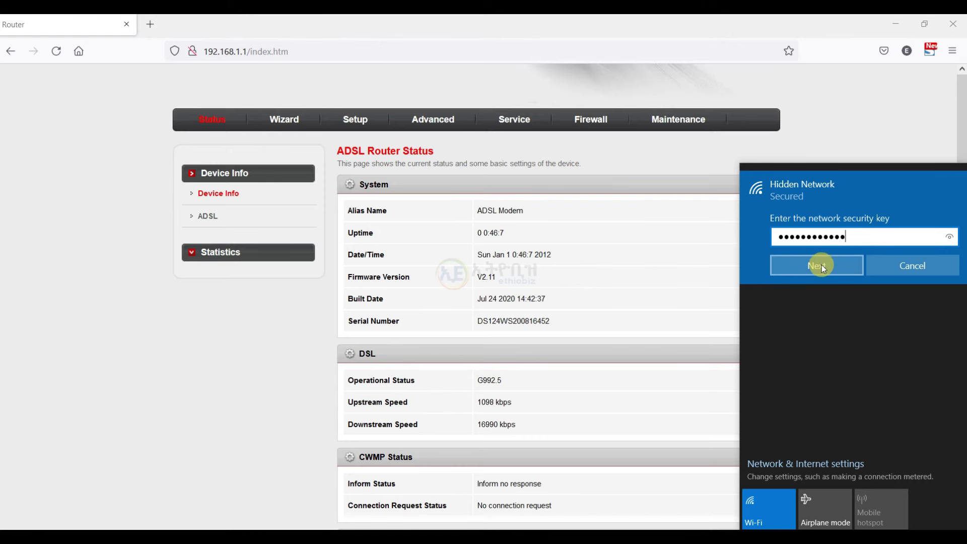
{"action": "left_click", "coordinate": [820, 265]}
{"action": "left_click", "coordinate": [887, 303]}
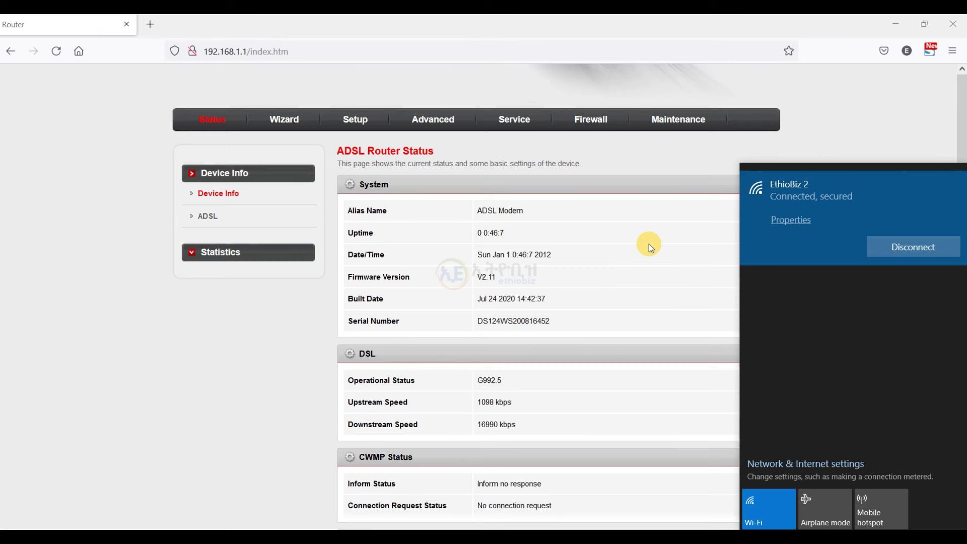
Under Setup > WLAN > Basic, show active clients: one device at 135 Mbps on EthioBiz 2.
{"action": "left_click", "coordinate": [357, 127]}
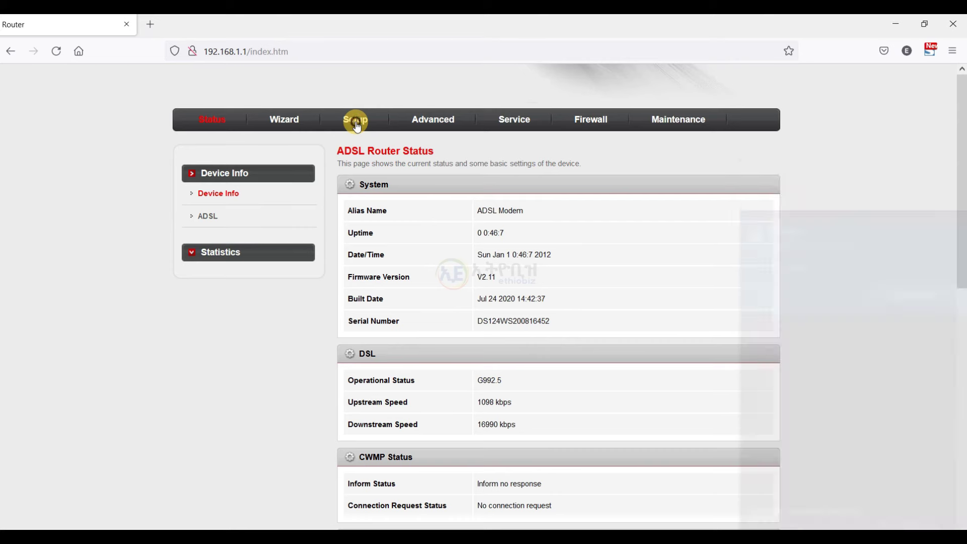
{"action": "left_click", "coordinate": [218, 321]}
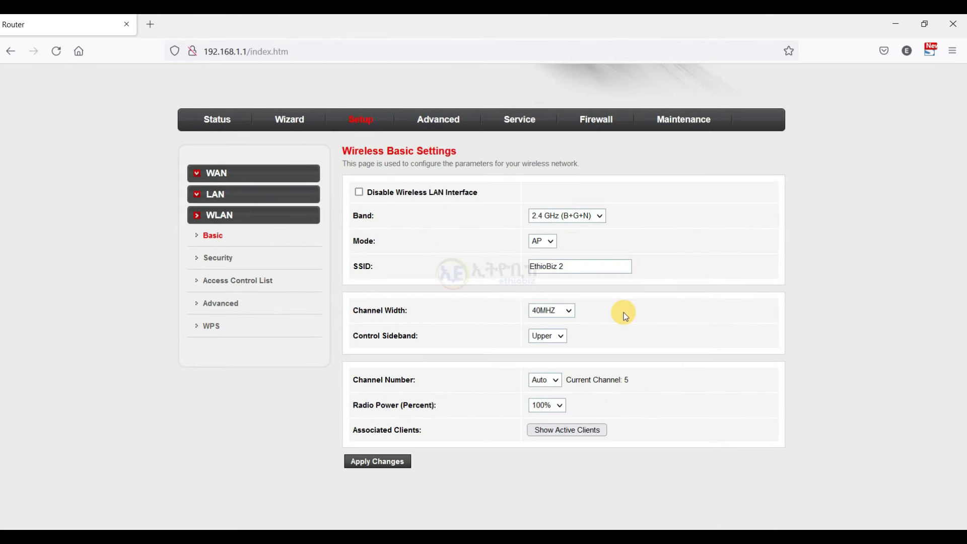
{"action": "left_click", "coordinate": [216, 236]}
{"action": "left_click", "coordinate": [582, 431]}
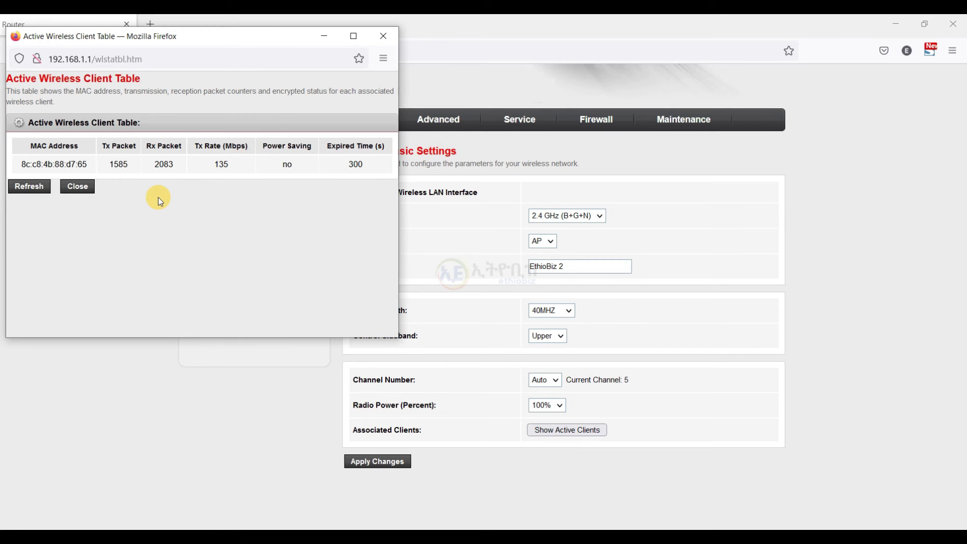
Close the Active Wireless Client Table and select the SSID field still reading EthioBiz 2.
{"action": "left_click", "coordinate": [389, 36]}
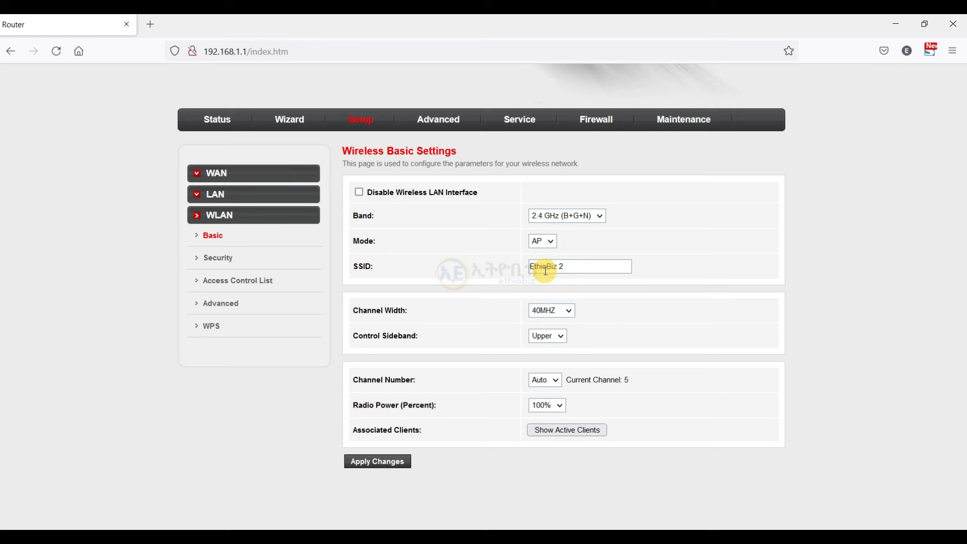
{"action": "left_click", "coordinate": [570, 267]}
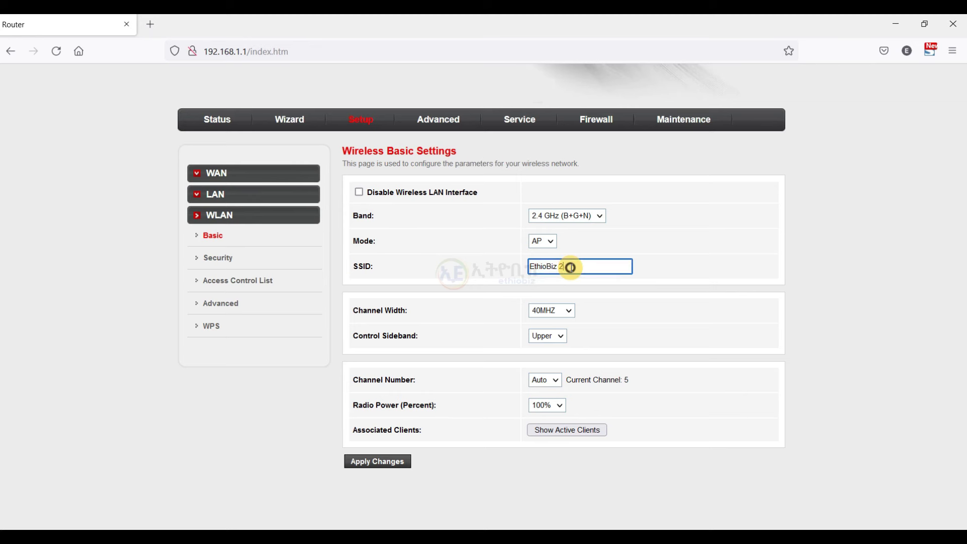